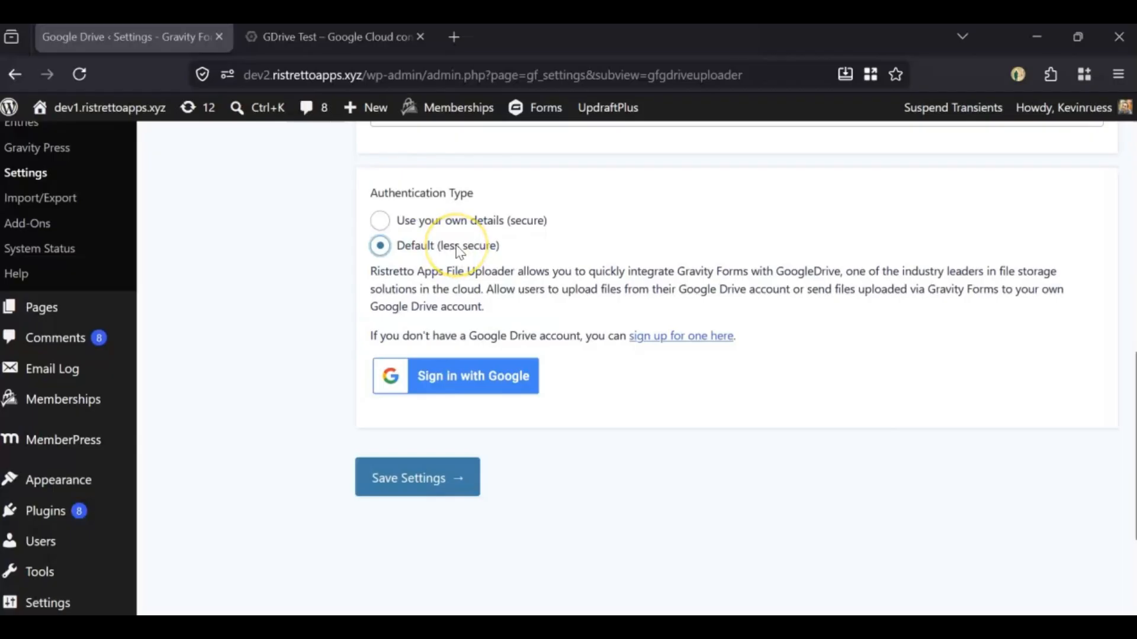
- Set the Google Drive authentication type to "Use your own details (secure)" and review the client ID, client secret and redirect URI fields
{"action": "left_click", "coordinate": [448, 251]}
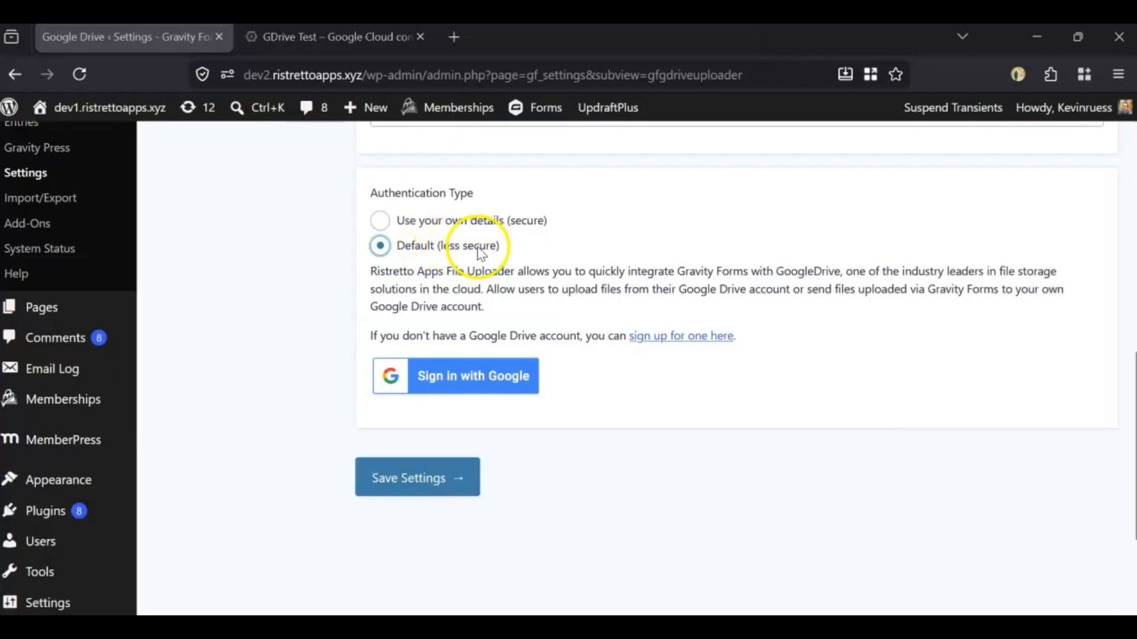
{"action": "left_click", "coordinate": [380, 221]}
{"action": "left_click", "coordinate": [507, 223]}
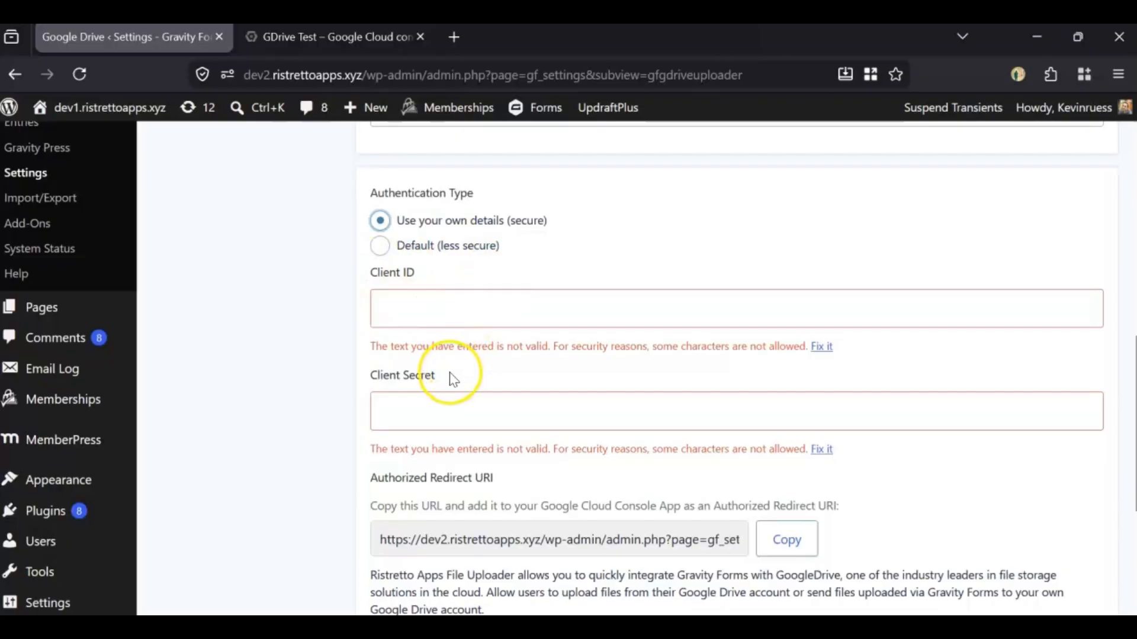
{"action": "left_click_drag", "start_coordinate": [453, 379], "coordinate": [418, 380]}
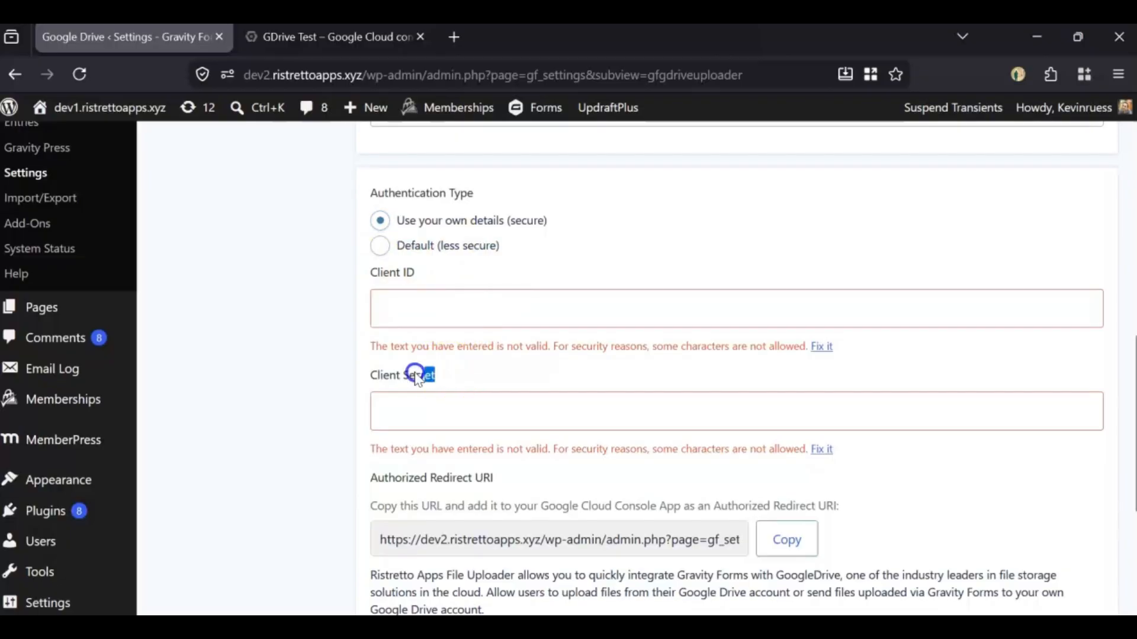
{"action": "scroll", "coordinate": [507, 474], "scroll_direction": "down", "scroll_amount": 2}
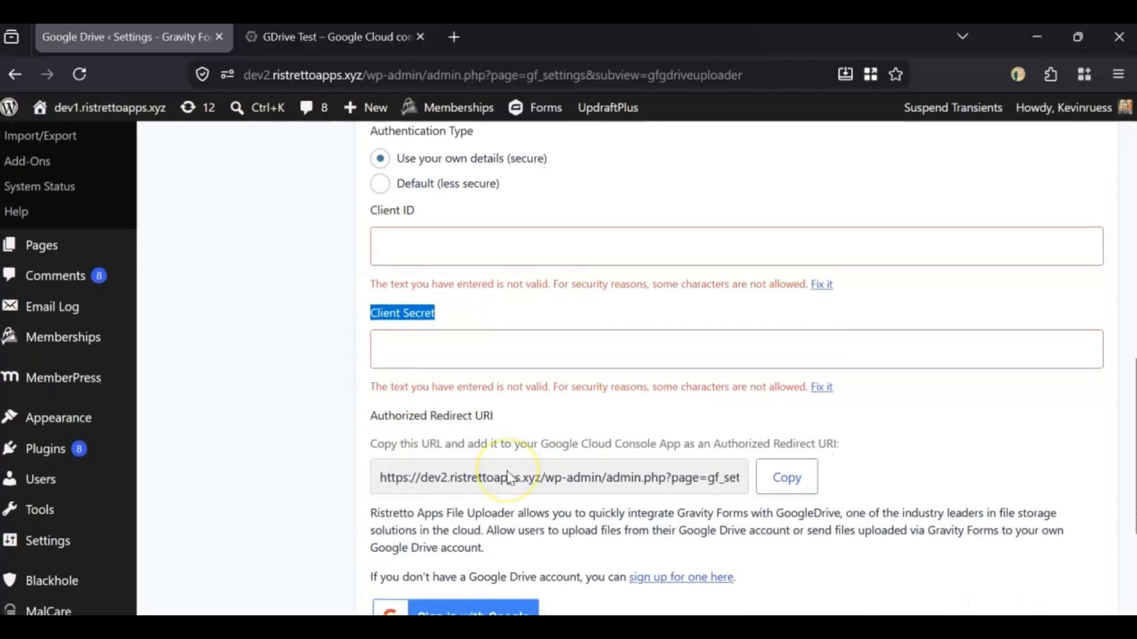
{"action": "left_click_drag", "start_coordinate": [508, 362], "coordinate": [422, 363]}
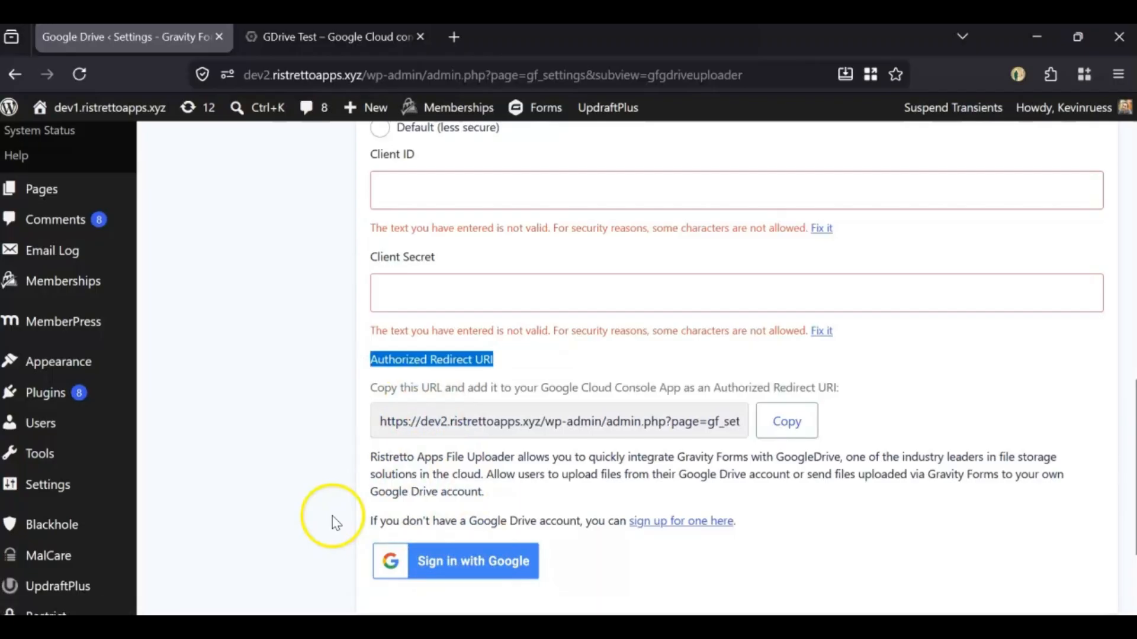
- Switch to Google Cloud console and create a new project named GDrive Test with no organization
{"action": "left_click", "coordinate": [311, 37]}
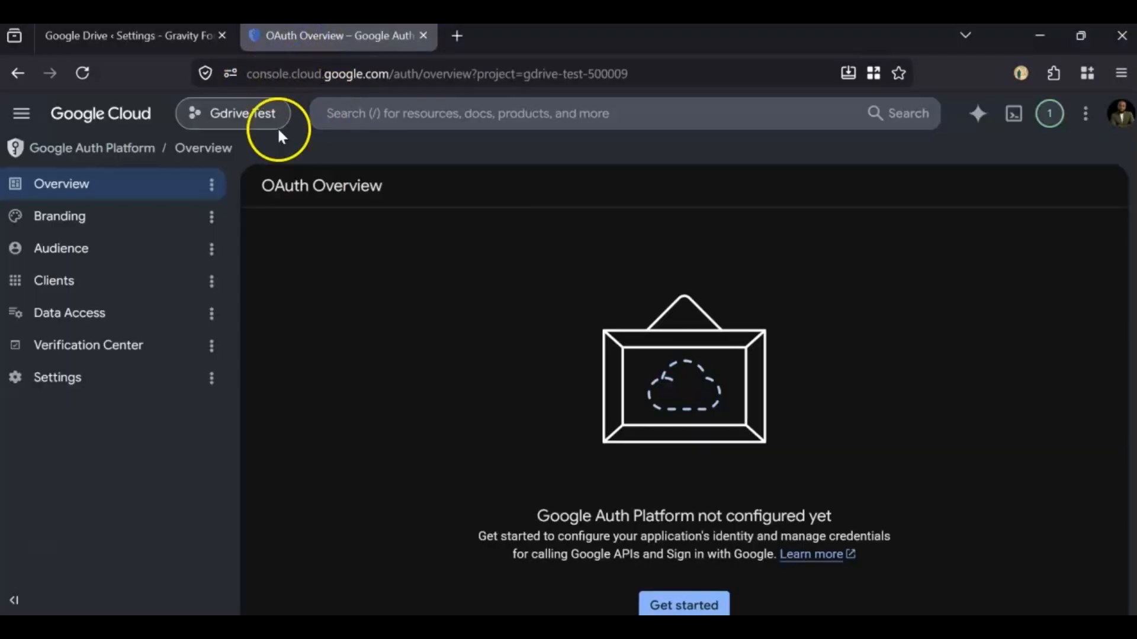
{"action": "left_click", "coordinate": [222, 112]}
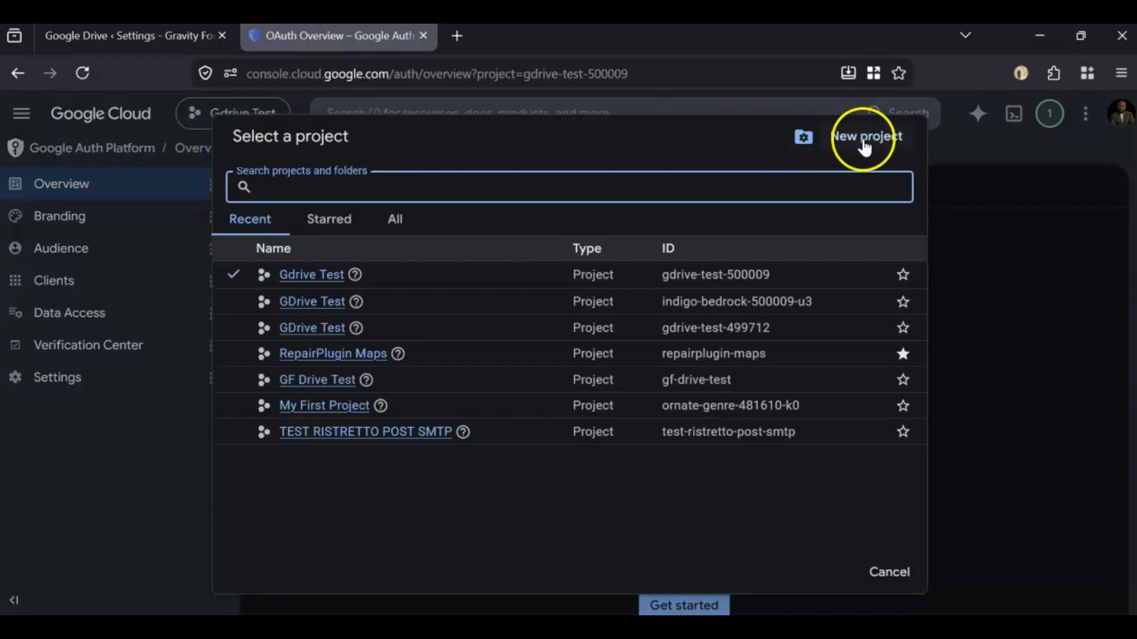
{"action": "left_click", "coordinate": [861, 134]}
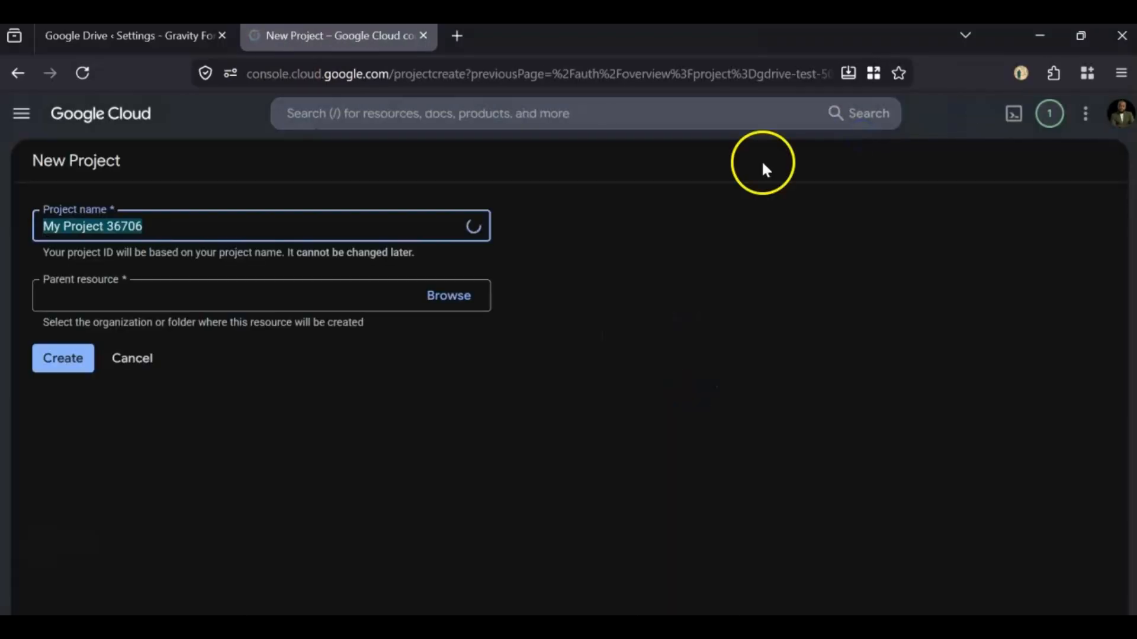
{"action": "type", "text": "Gd"}
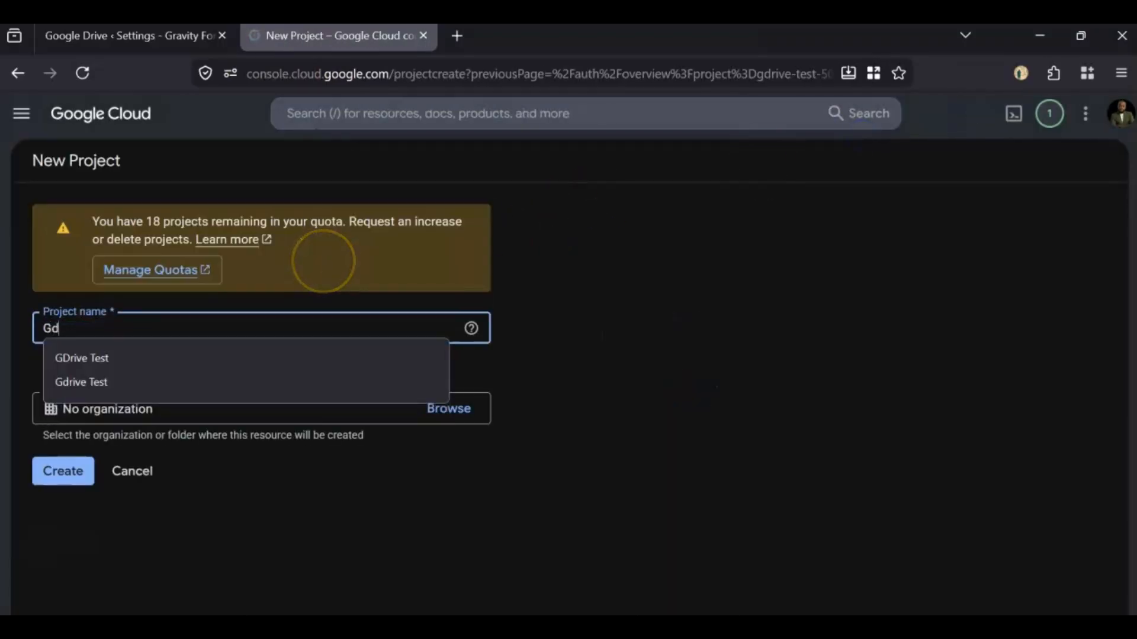
{"action": "left_click", "coordinate": [127, 355]}
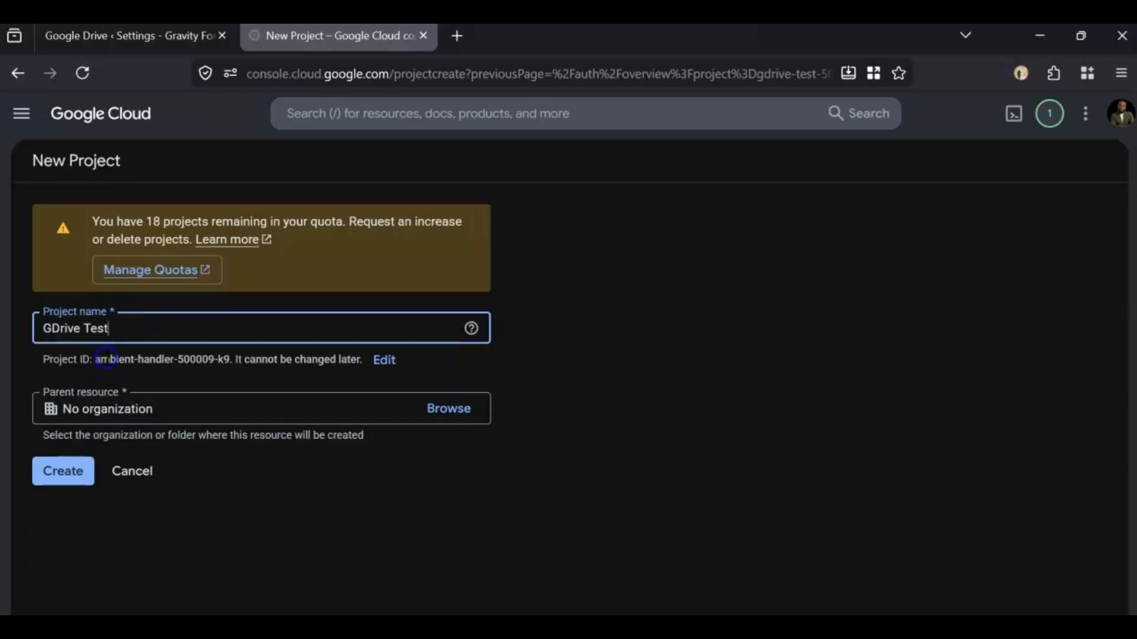
{"action": "left_click", "coordinate": [75, 481]}
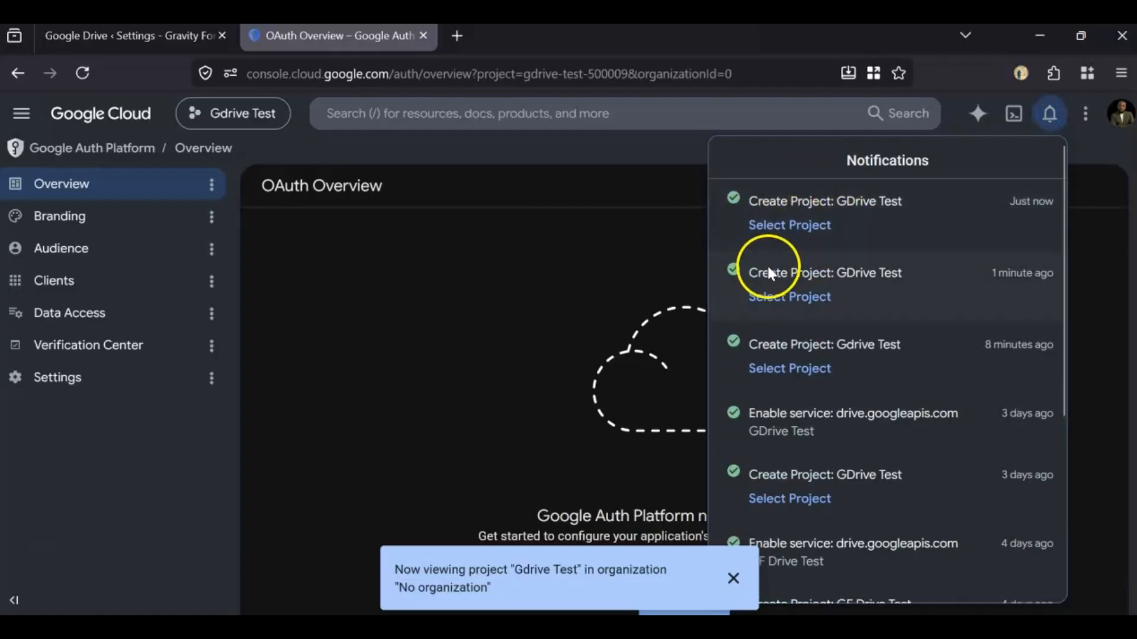
{"action": "left_click", "coordinate": [509, 278]}
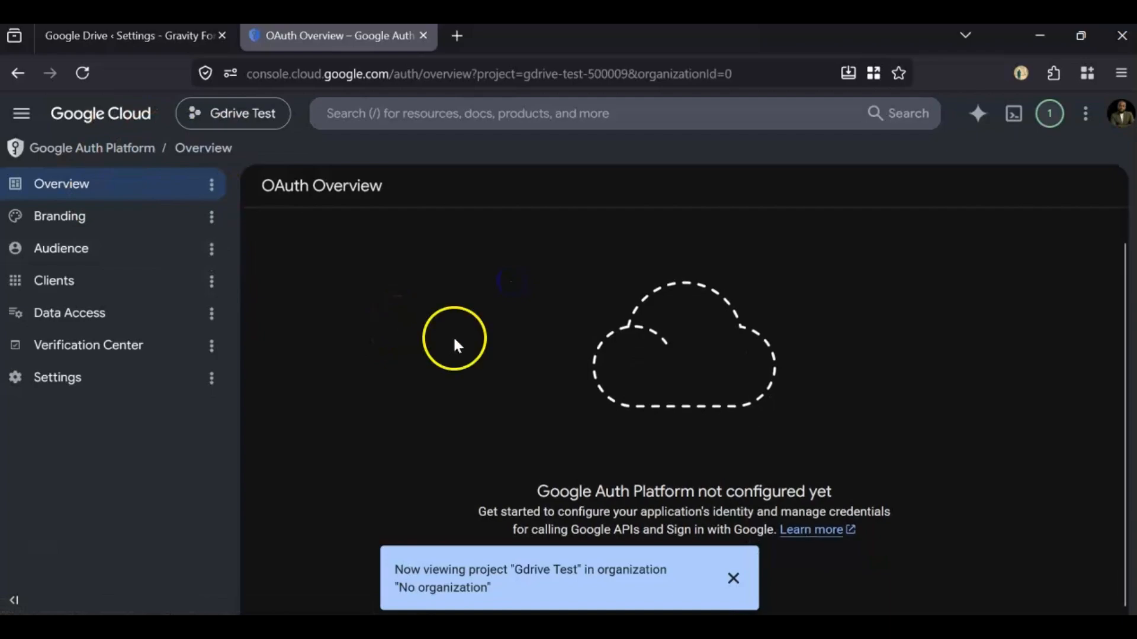
- Start the Google Auth Platform configuration and complete the app information with the name GDrive Test and the account's support email
{"action": "left_click", "coordinate": [682, 585]}
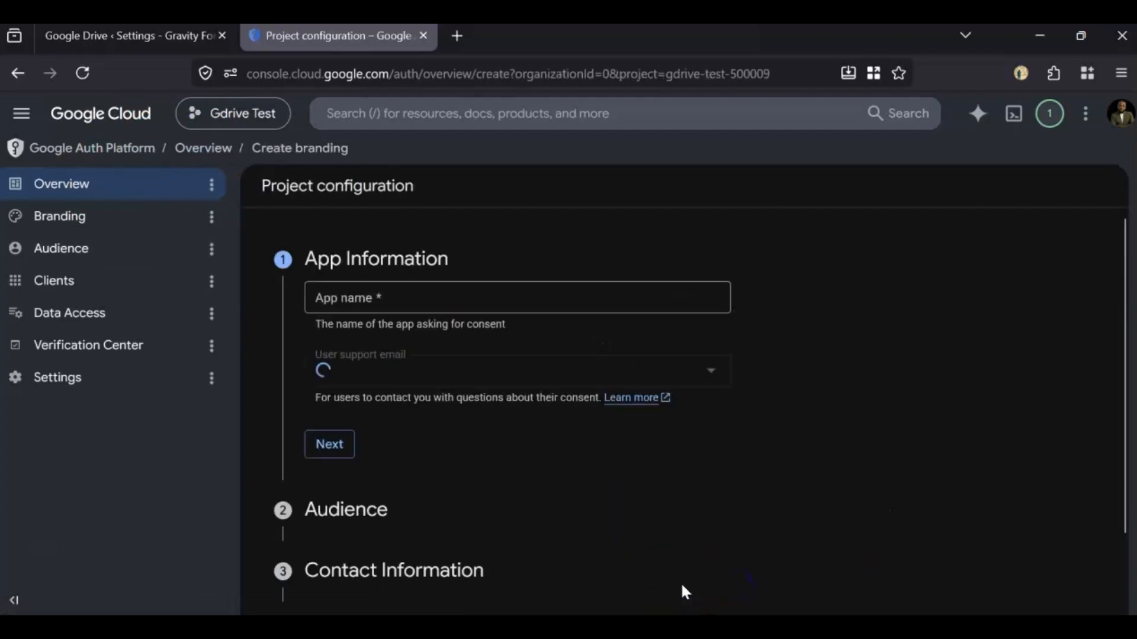
{"action": "left_click", "coordinate": [463, 301]}
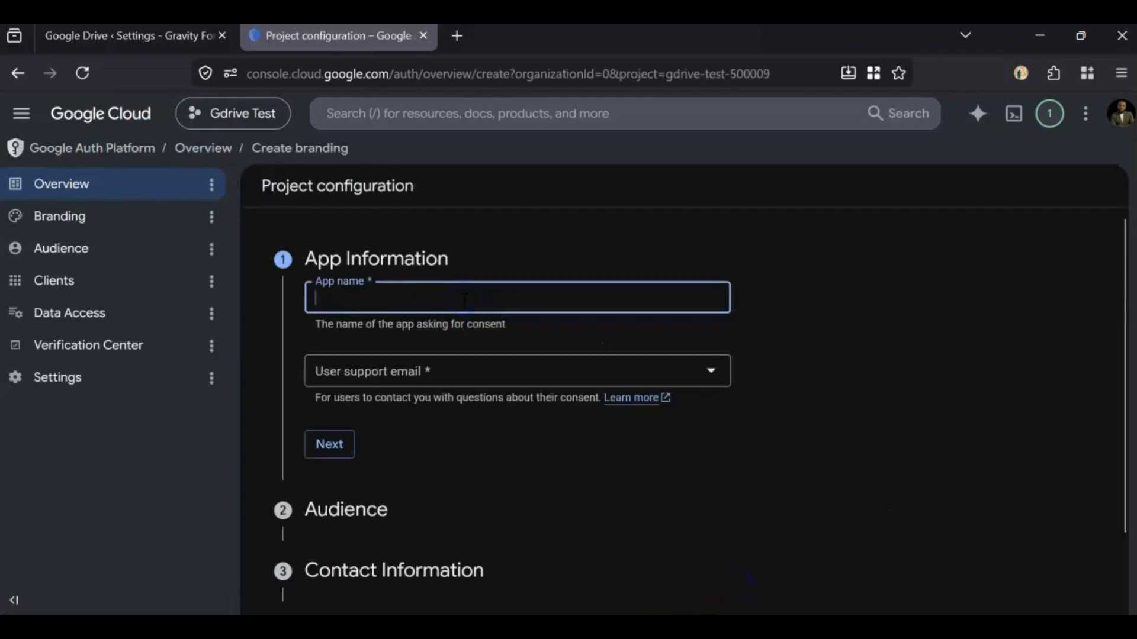
{"action": "type", "text": "G"}
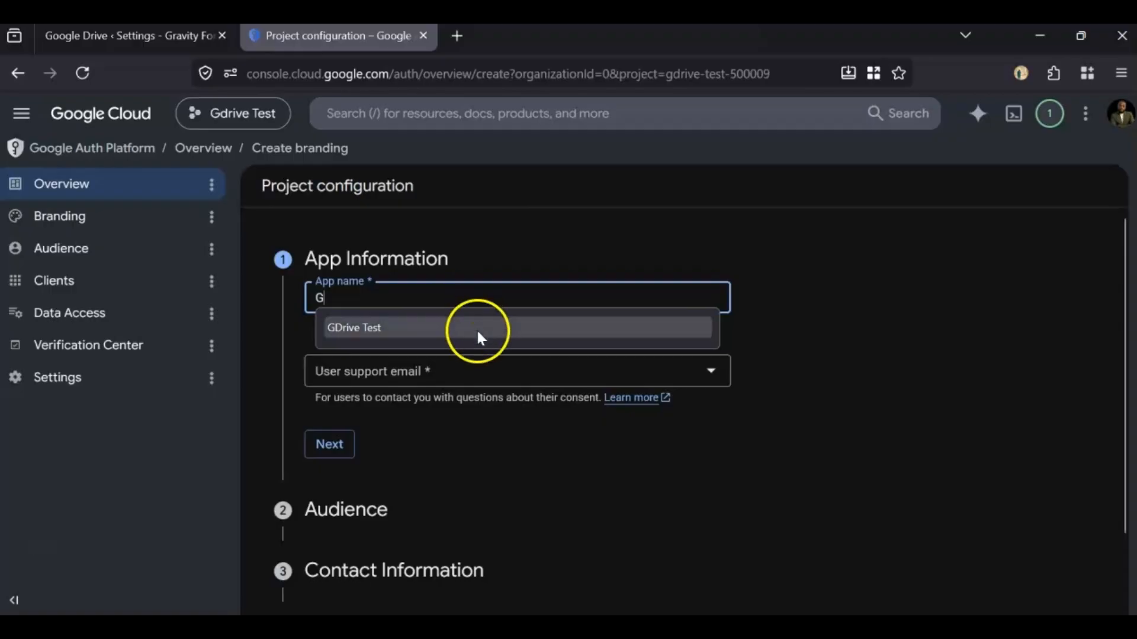
{"action": "left_click", "coordinate": [394, 330]}
{"action": "left_click", "coordinate": [462, 375]}
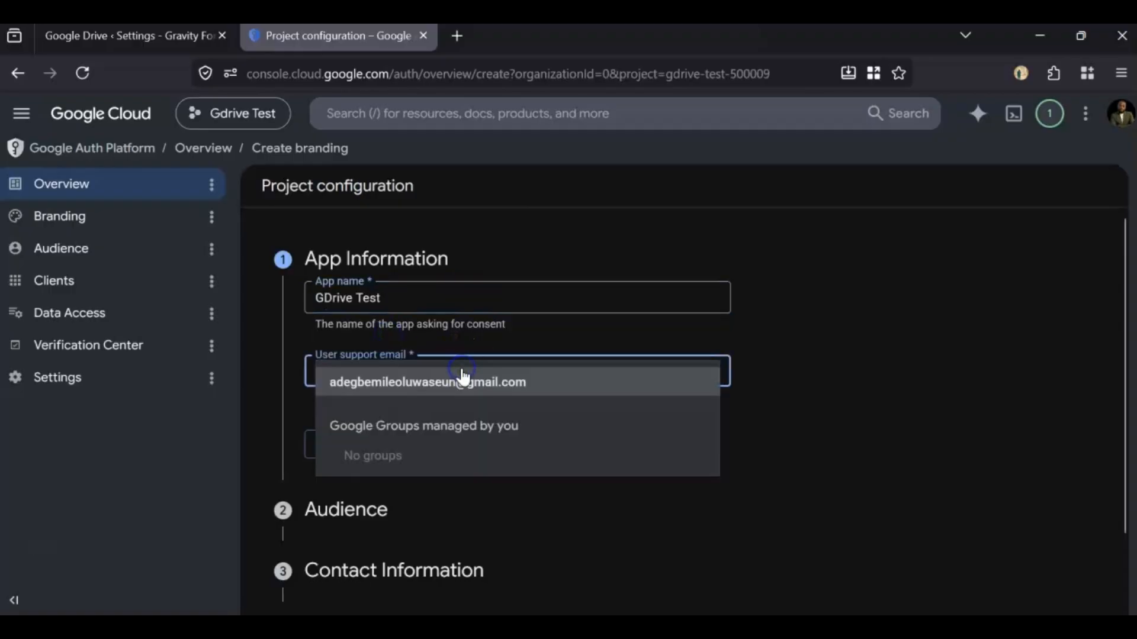
{"action": "left_click", "coordinate": [406, 384]}
{"action": "scroll", "coordinate": [355, 367], "scroll_direction": "down", "scroll_amount": 3}
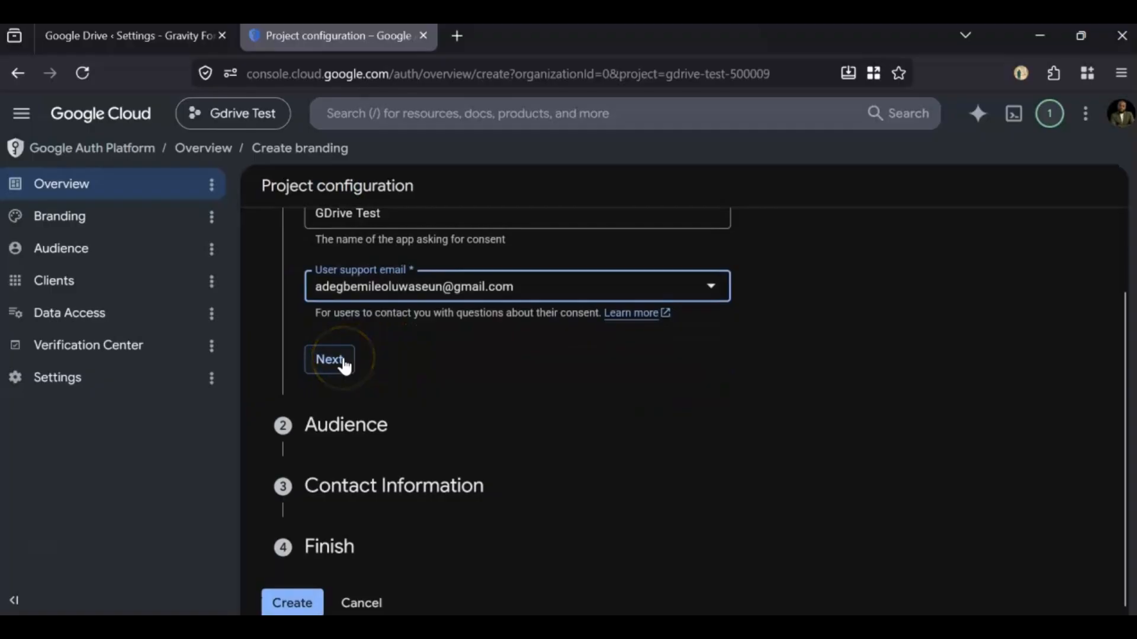
{"action": "mouse_move", "coordinate": [181, 46]}
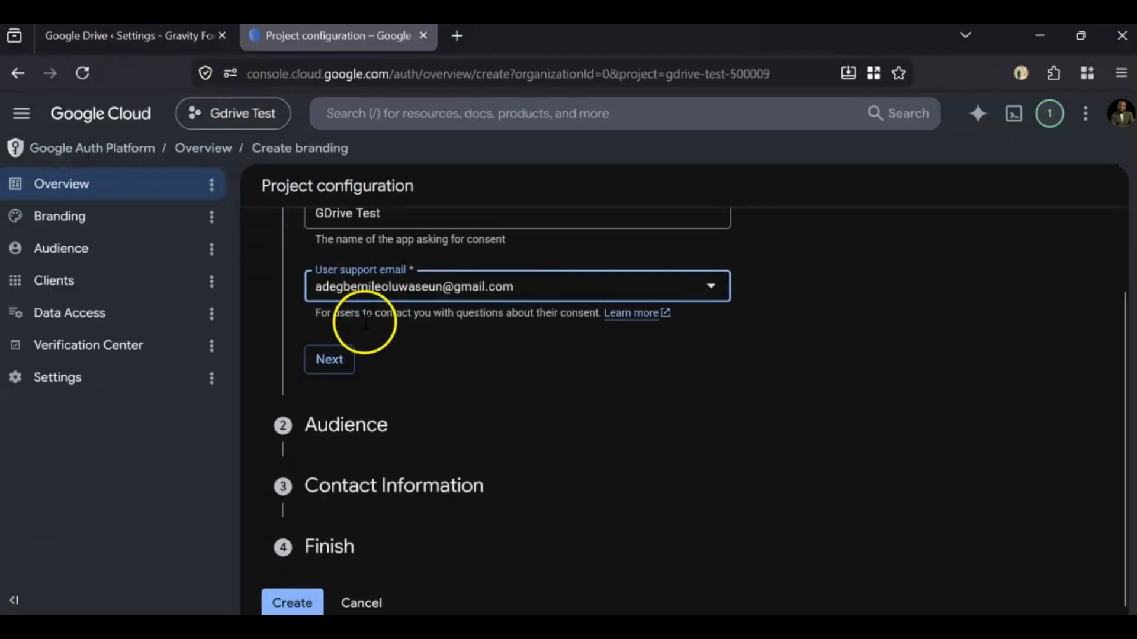
{"action": "left_click", "coordinate": [330, 360]}
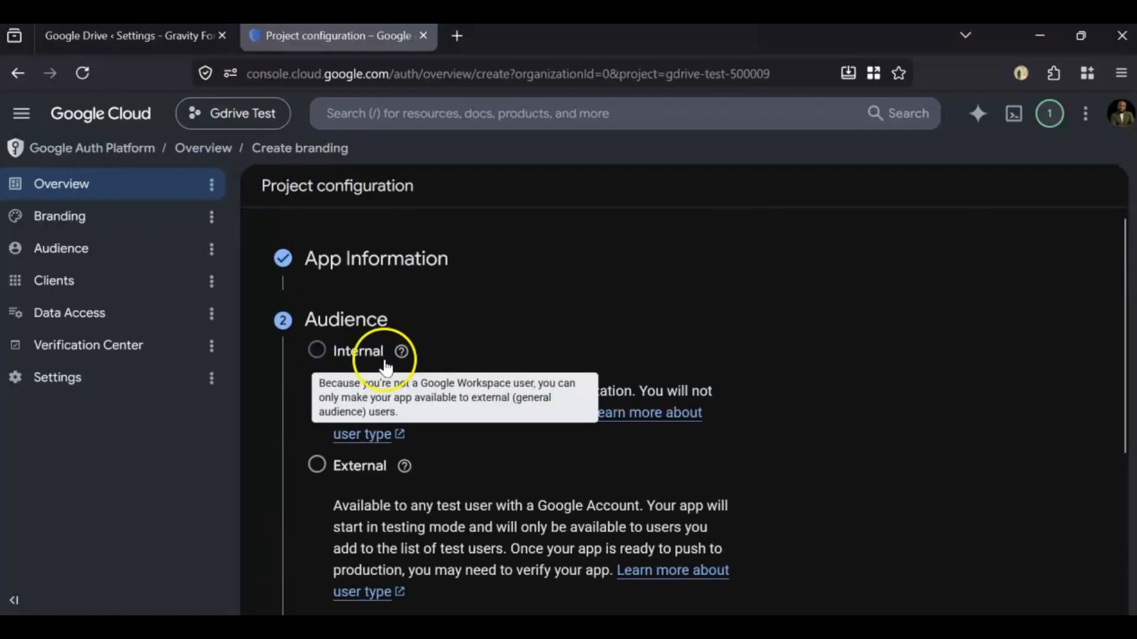
- Set the app's audience to External and continue to the contact information
{"action": "scroll", "coordinate": [502, 329], "scroll_direction": "down", "scroll_amount": 2}
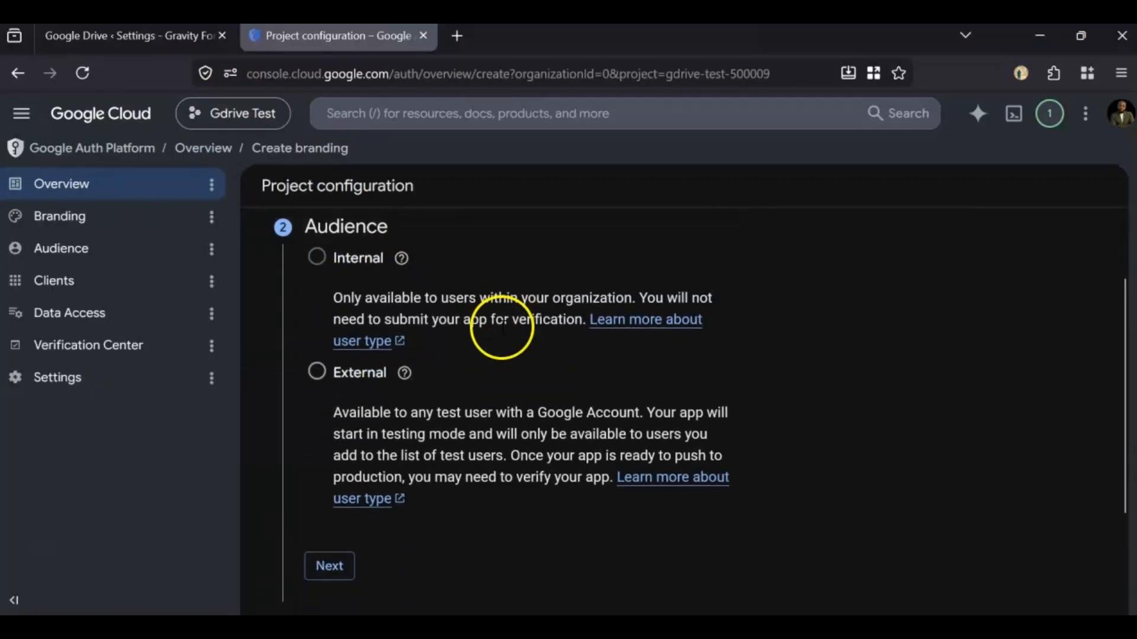
{"action": "left_click", "coordinate": [306, 373]}
{"action": "scroll", "coordinate": [425, 438], "scroll_direction": "down", "scroll_amount": 2}
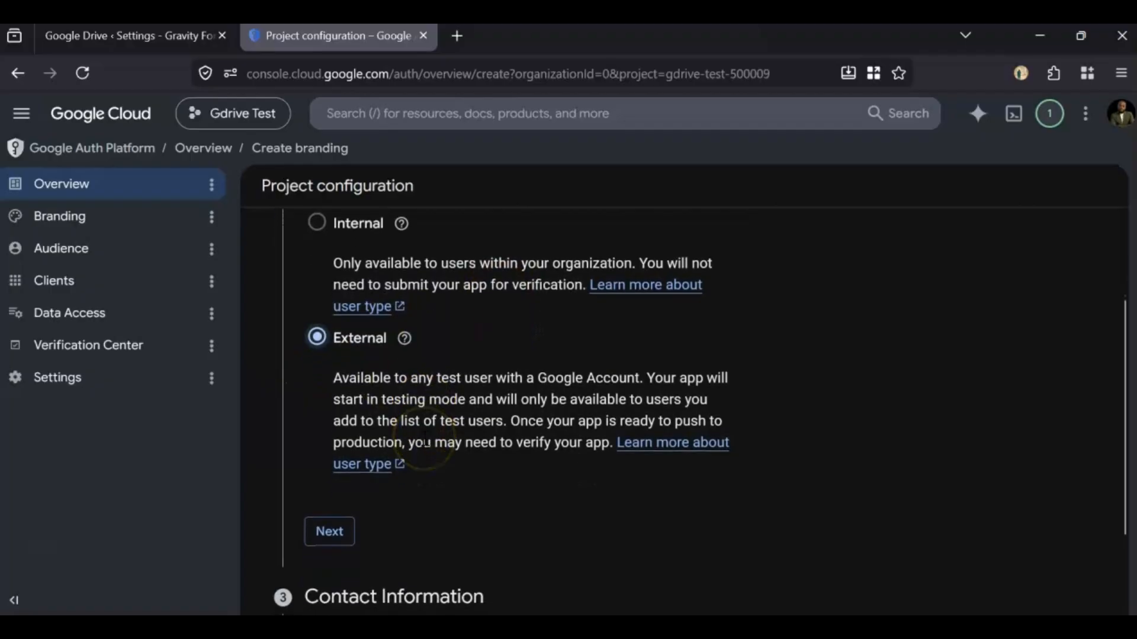
{"action": "scroll", "coordinate": [425, 441], "scroll_direction": "down", "scroll_amount": 3}
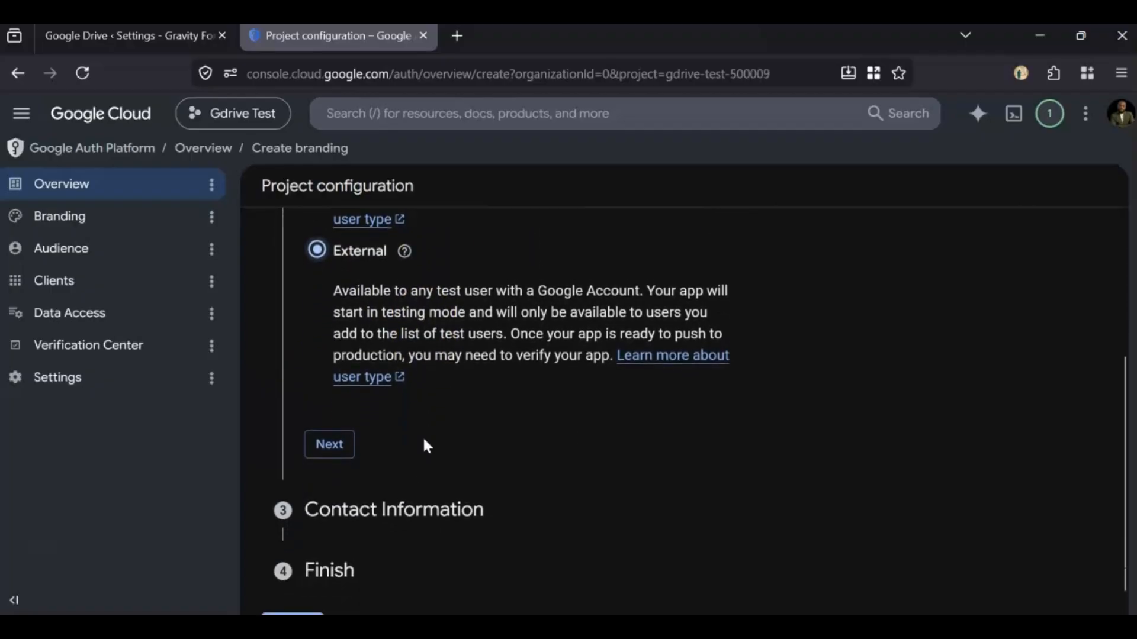
{"action": "scroll", "coordinate": [426, 445], "scroll_direction": "down", "scroll_amount": 1}
{"action": "left_click", "coordinate": [335, 421]}
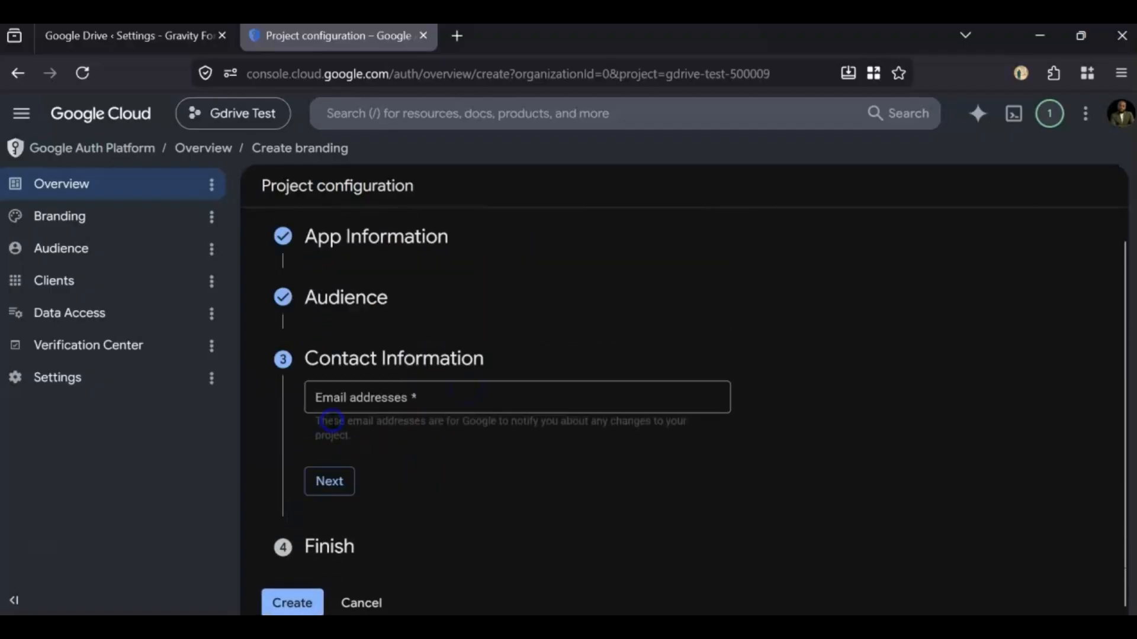
- Enter the contact email address, agree to the Google API Services User Data Policy and create the OAuth configuration
{"action": "left_click", "coordinate": [410, 393]}
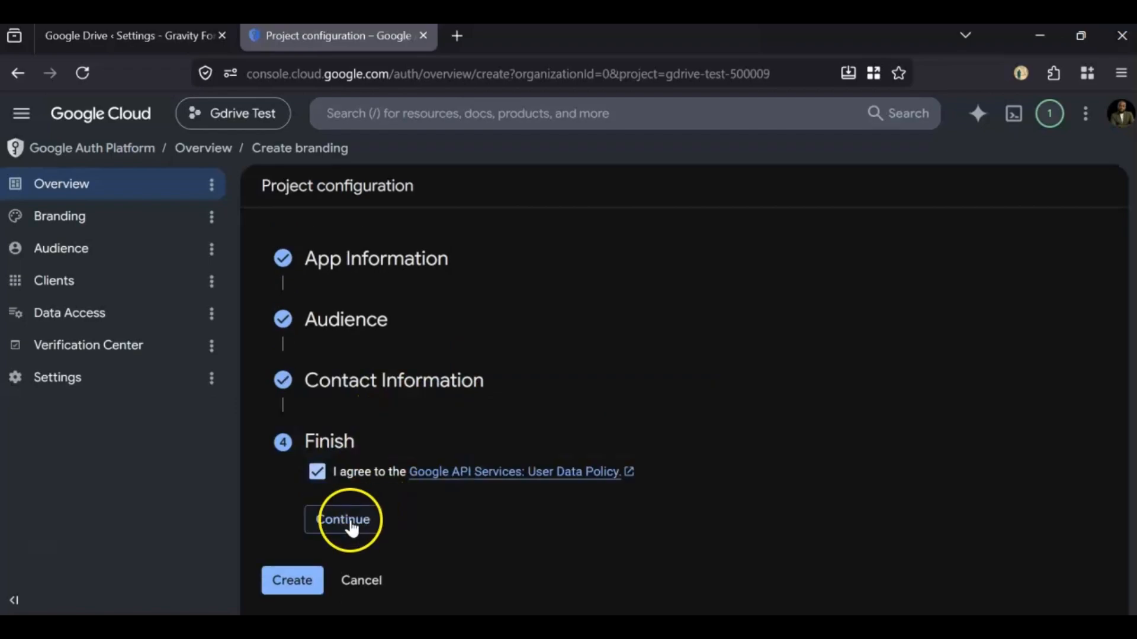
{"action": "left_click", "coordinate": [349, 522]}
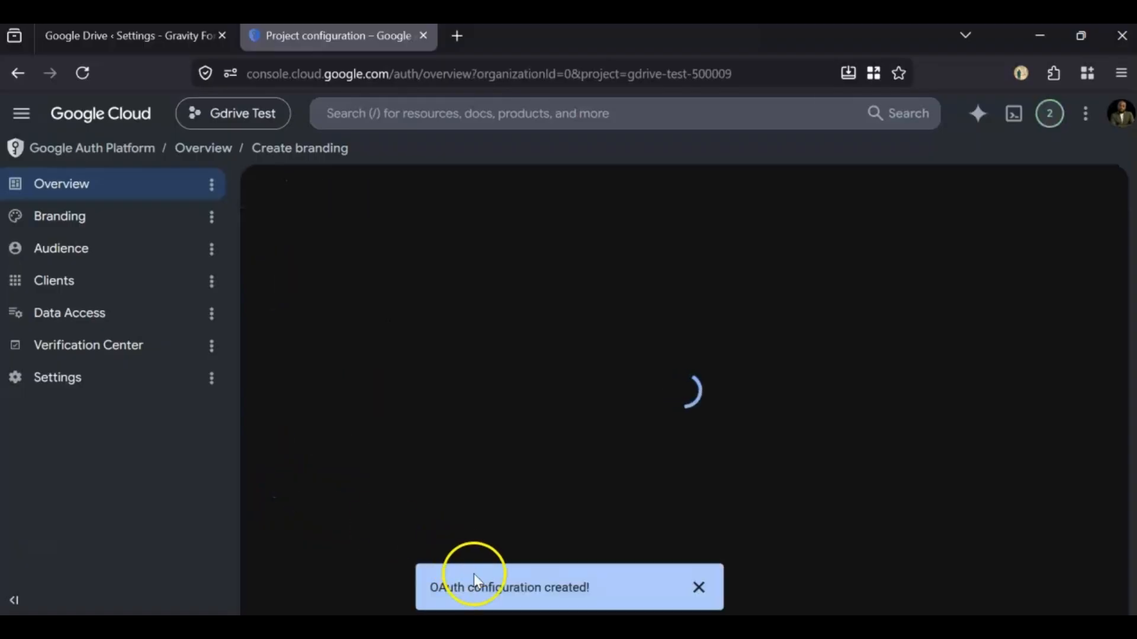
{"action": "left_click_drag", "start_coordinate": [447, 591], "coordinate": [590, 592]}
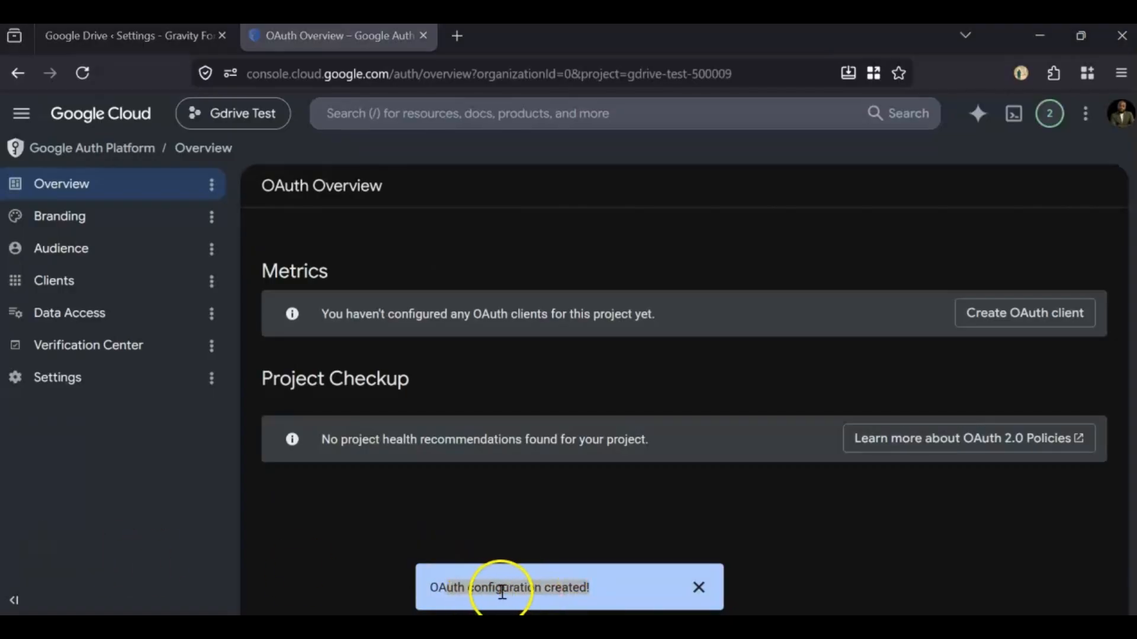
- Start a new OAuth client with application type Web application and name it "gdrive test"
{"action": "left_click", "coordinate": [1026, 315]}
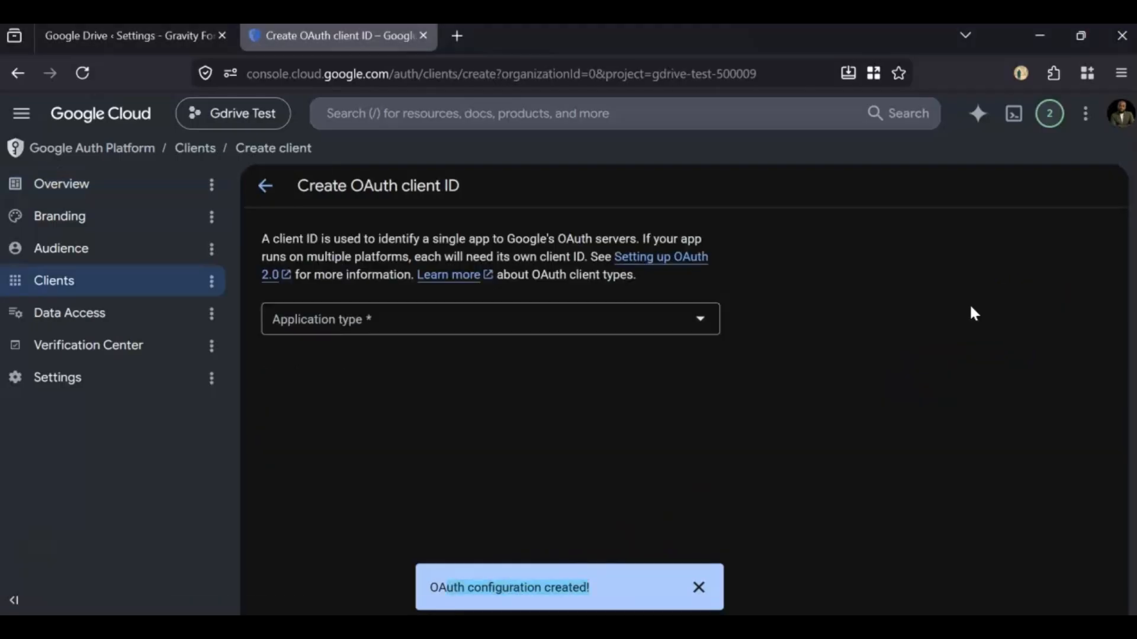
{"action": "left_click", "coordinate": [636, 333]}
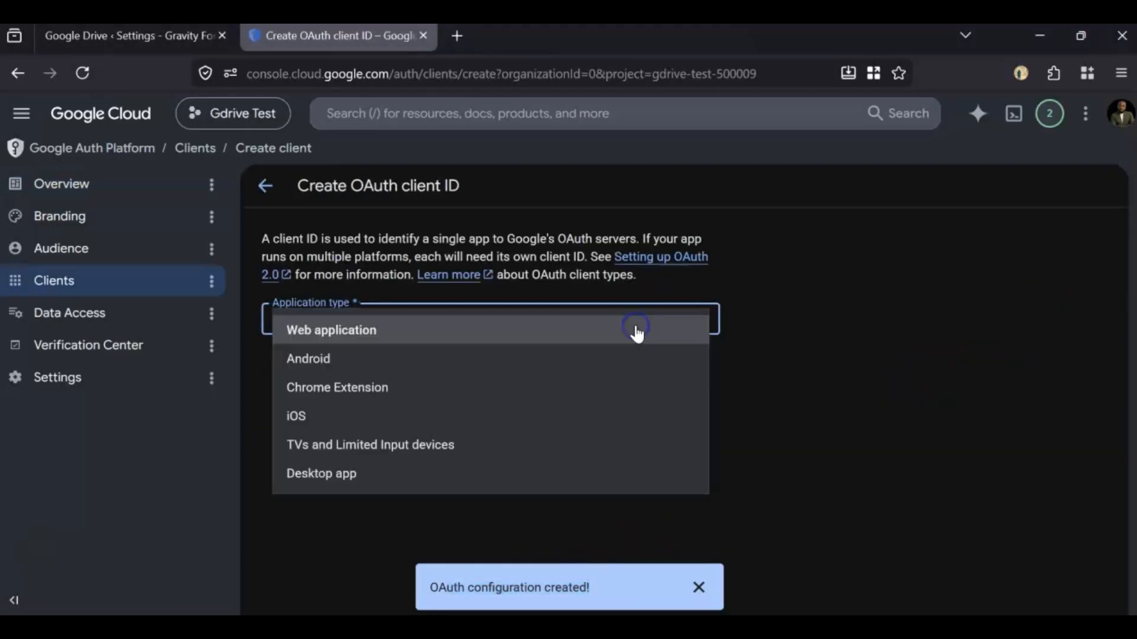
{"action": "left_click", "coordinate": [347, 336]}
{"action": "left_click", "coordinate": [377, 370]}
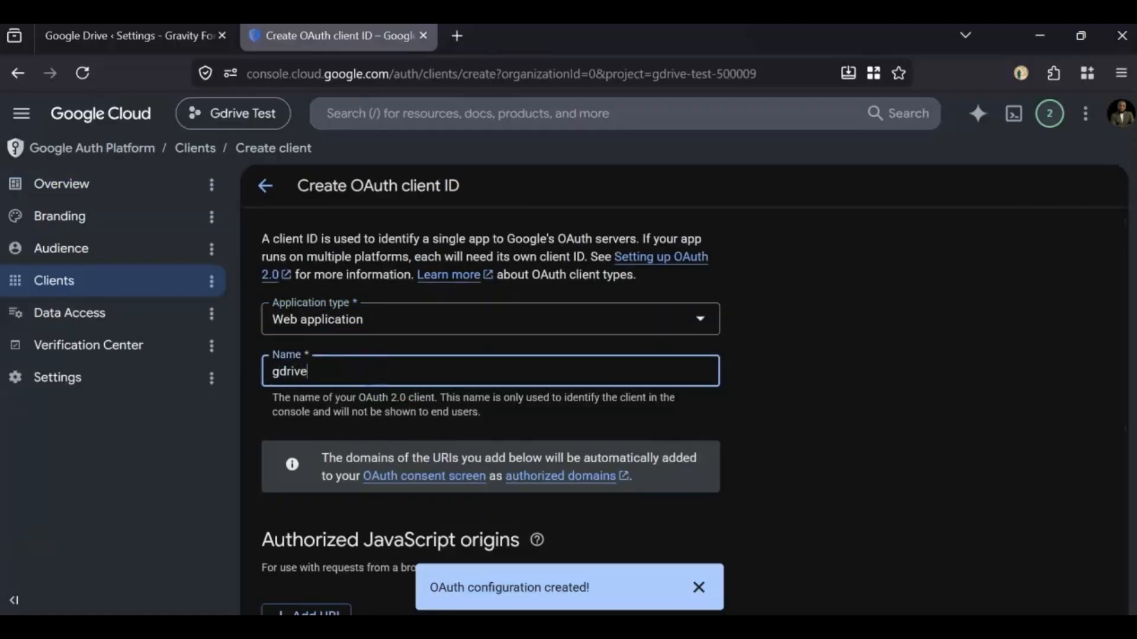
{"action": "type", "text": "gdrive test"}
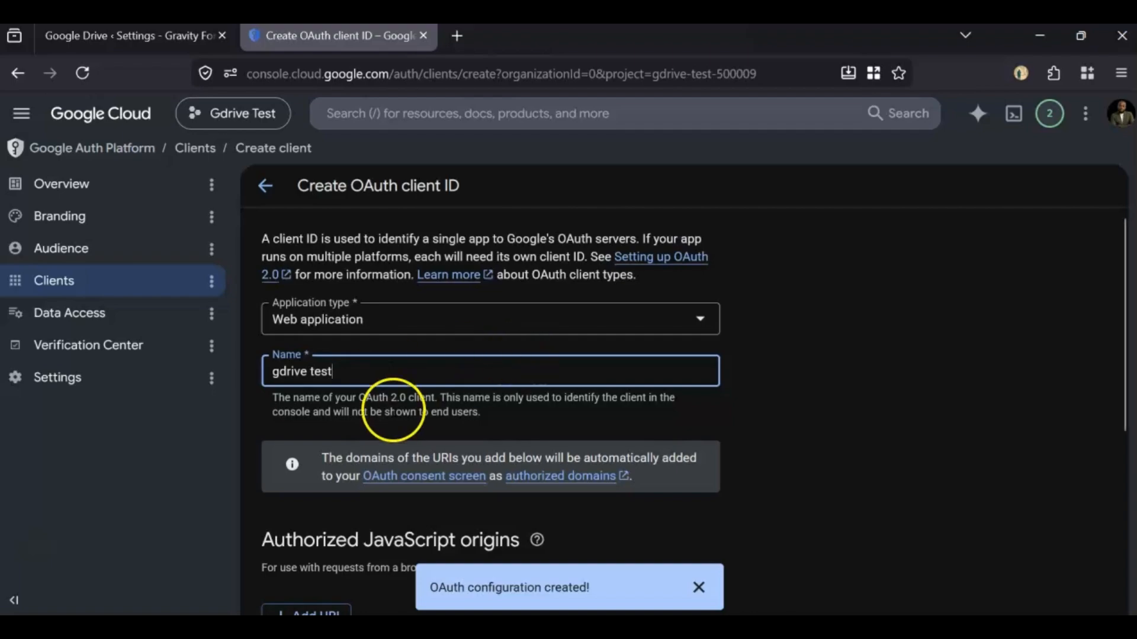
{"action": "scroll", "coordinate": [393, 398], "scroll_direction": "down", "scroll_amount": 2}
{"action": "scroll", "coordinate": [394, 414], "scroll_direction": "down", "scroll_amount": 1}
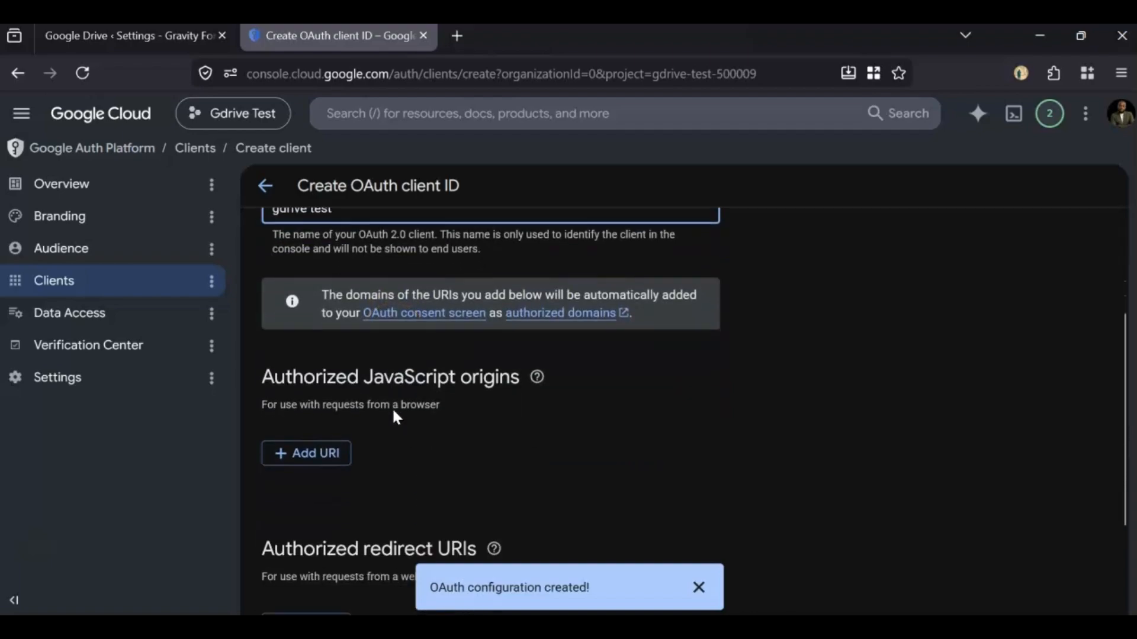
{"action": "scroll", "coordinate": [393, 414], "scroll_direction": "down", "scroll_amount": 1}
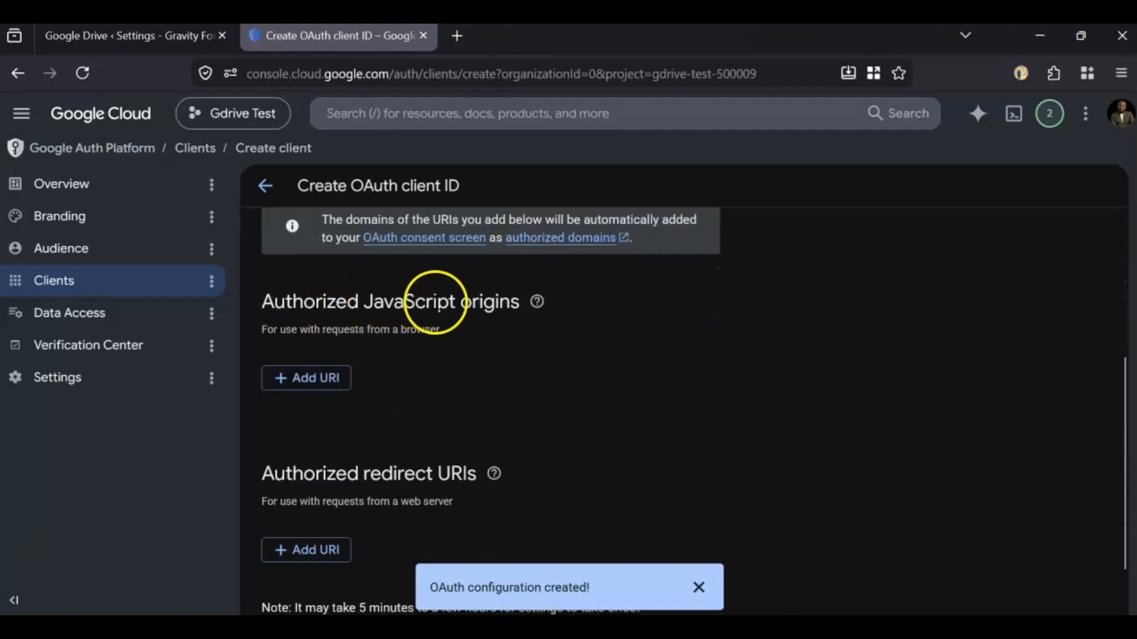
{"action": "scroll", "coordinate": [362, 401], "scroll_direction": "down", "scroll_amount": 1}
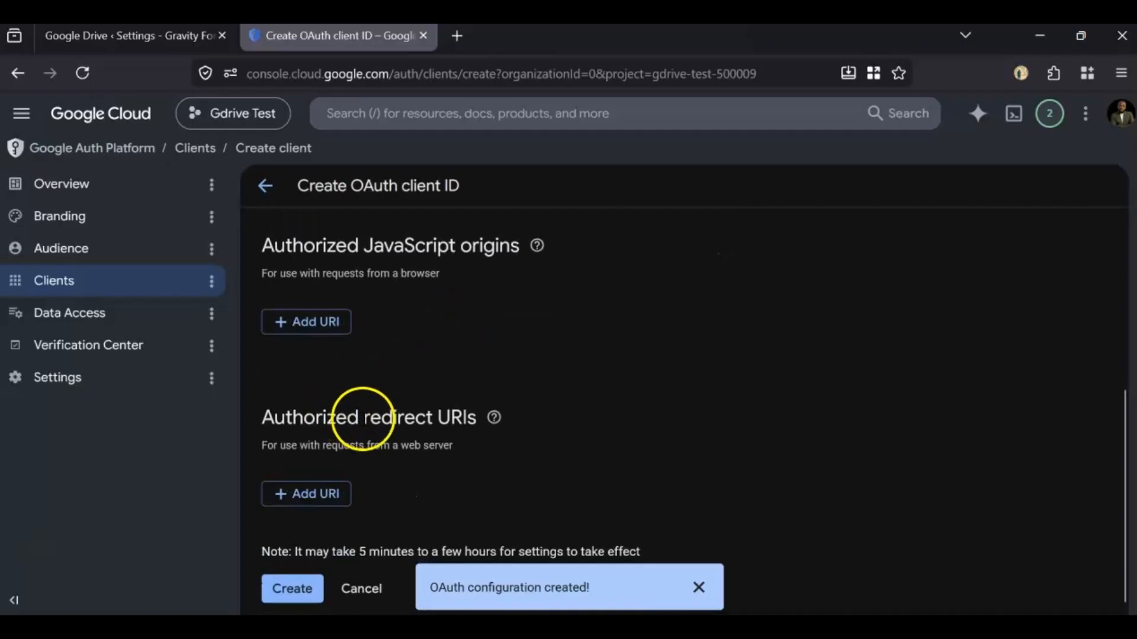
{"action": "left_click", "coordinate": [296, 324]}
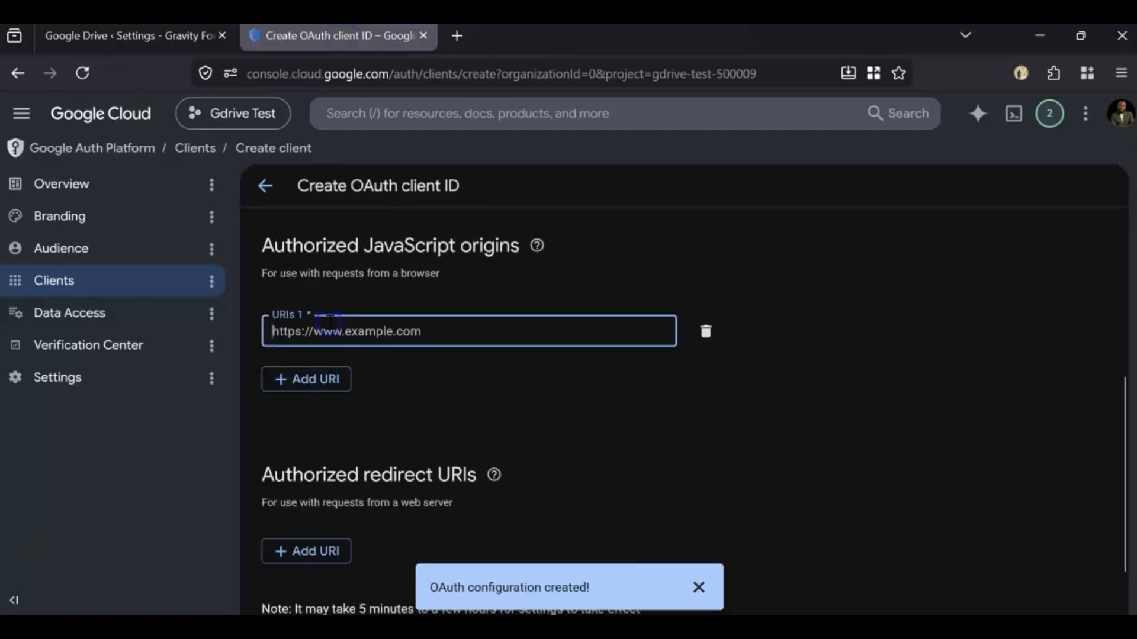
{"action": "type", "text": "https://dev2.ristrettoapps.xyz/"}
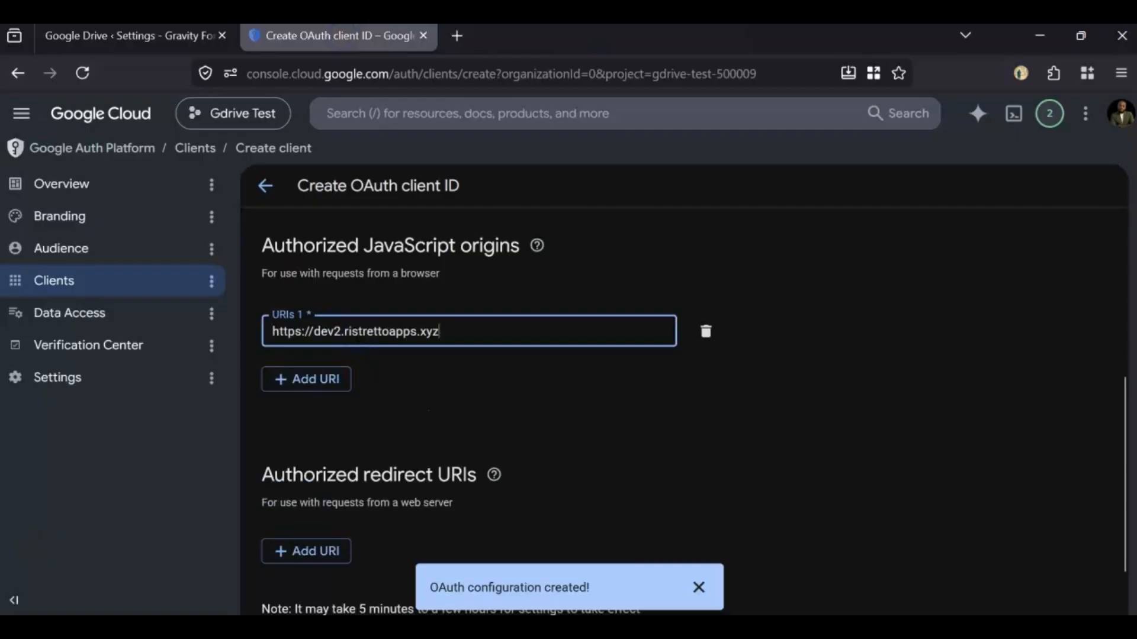
- Copy the Authorized Redirect URI from the Gravity Forms Google Drive settings and add it as the OAuth client's authorized redirect URI
{"action": "scroll", "coordinate": [332, 389], "scroll_direction": "down", "scroll_amount": 2}
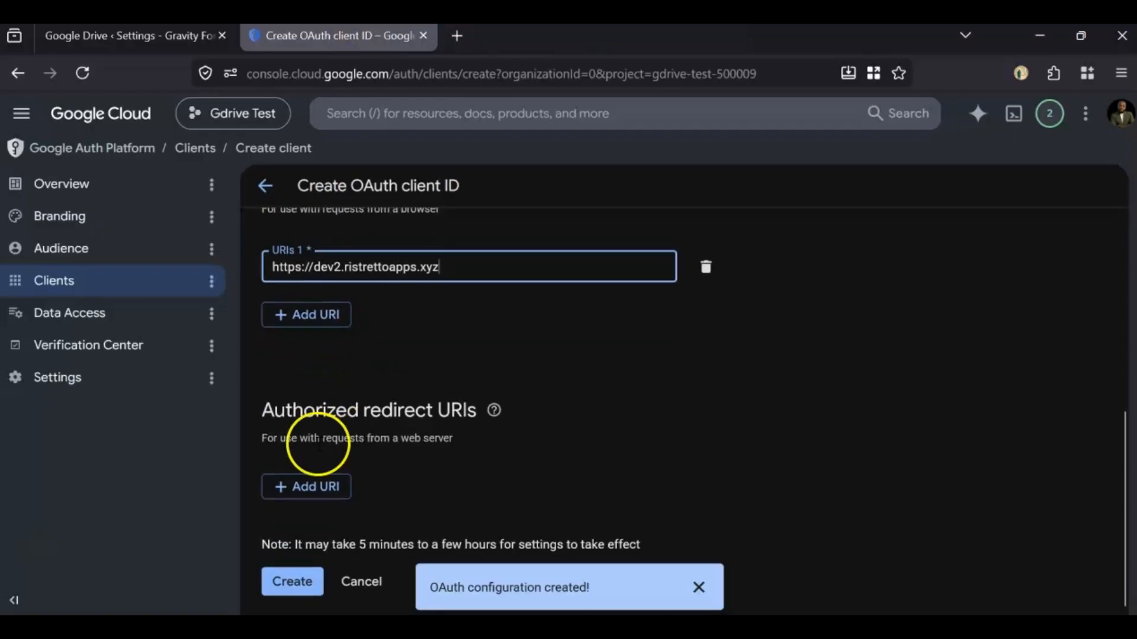
{"action": "left_click", "coordinate": [311, 491]}
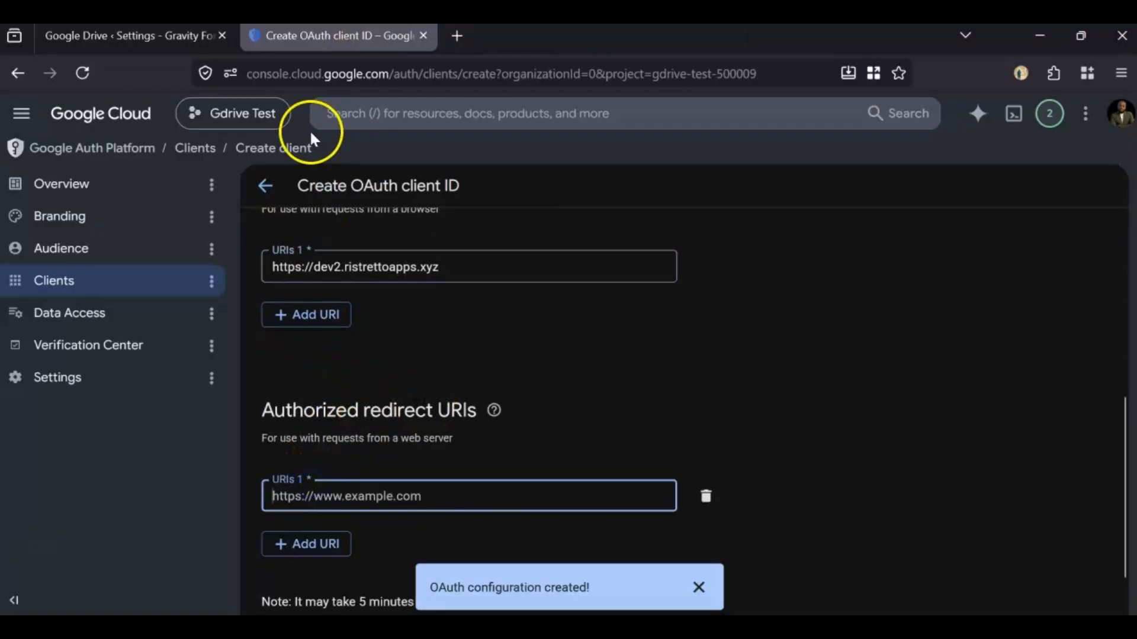
{"action": "left_click", "coordinate": [170, 43]}
{"action": "scroll", "coordinate": [425, 439], "scroll_direction": "down", "scroll_amount": 2}
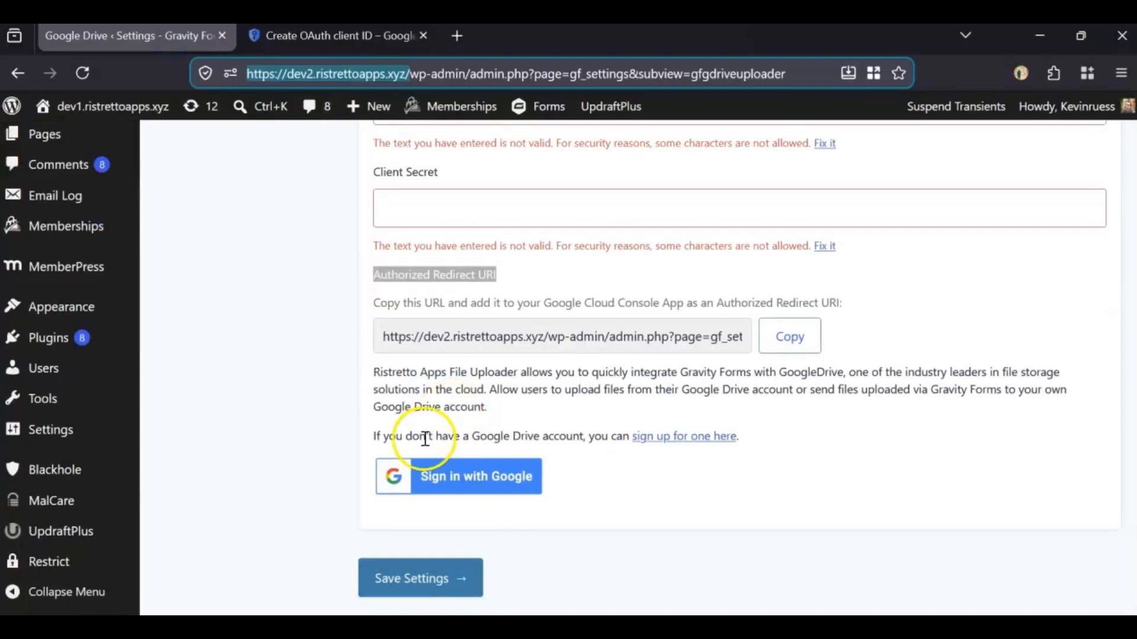
{"action": "left_click", "coordinate": [778, 336]}
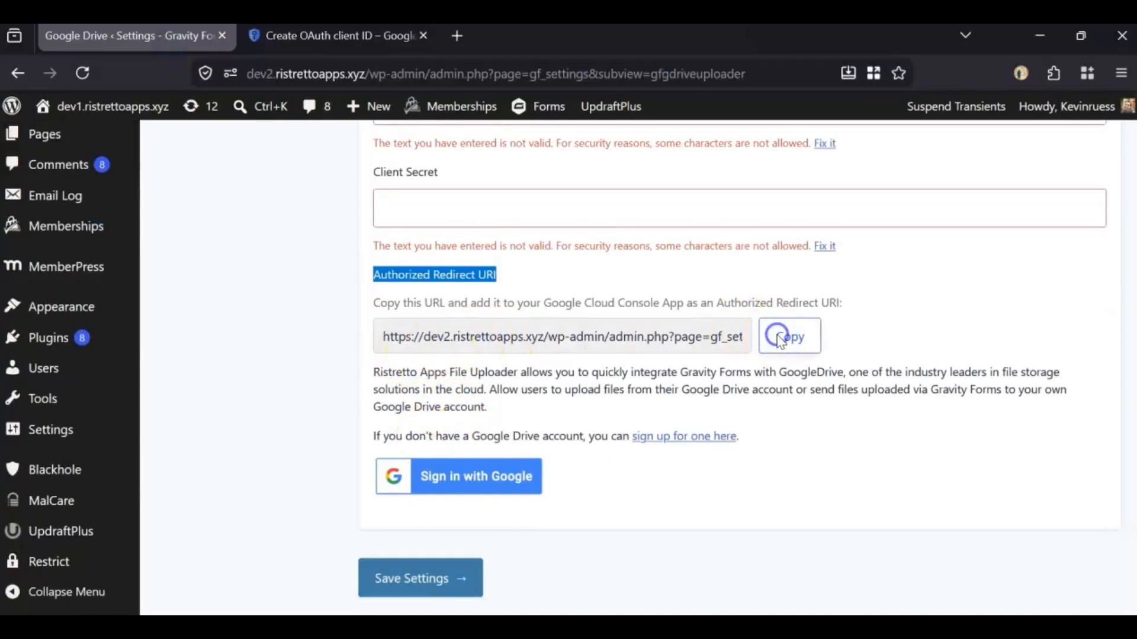
{"action": "left_click", "coordinate": [689, 385]}
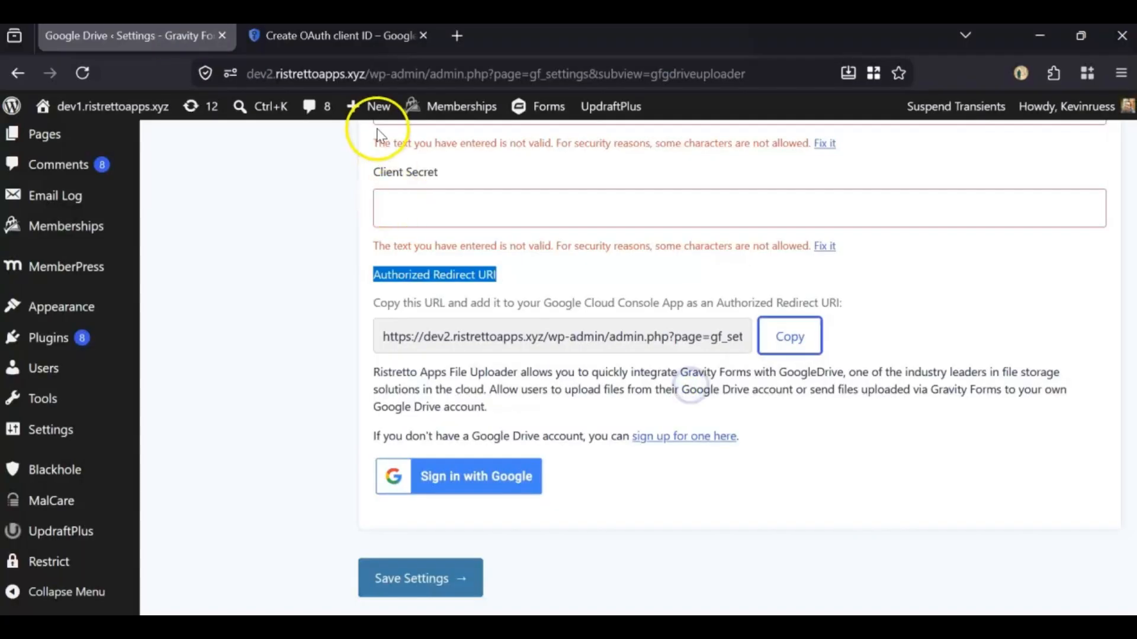
{"action": "left_click", "coordinate": [278, 35]}
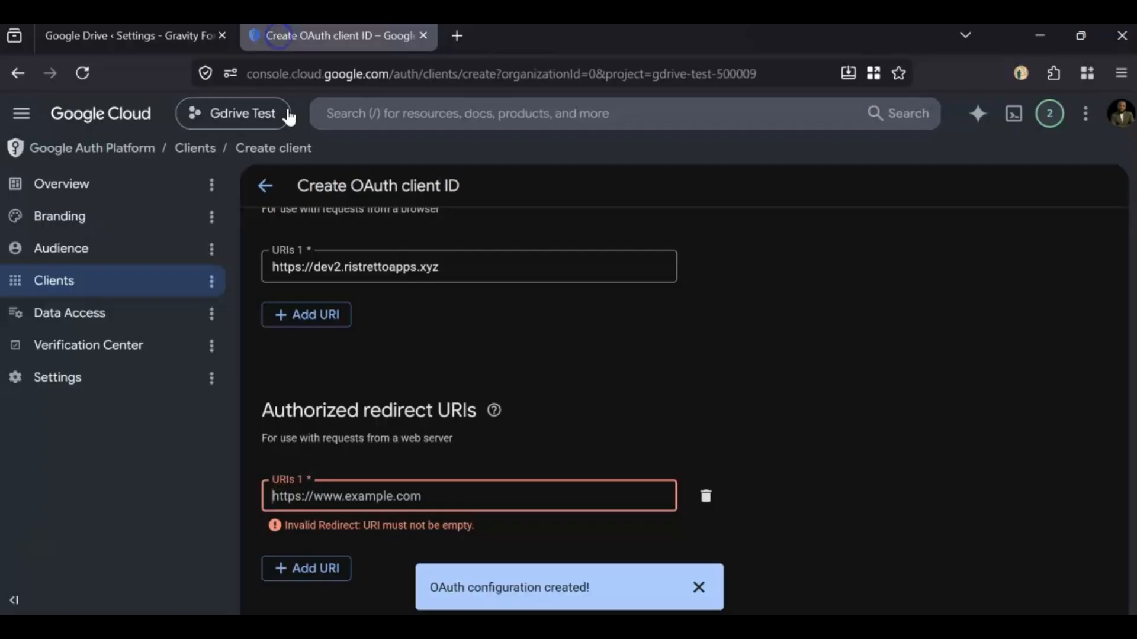
{"action": "left_click", "coordinate": [357, 496]}
{"action": "key", "text": "ctrl+v"}
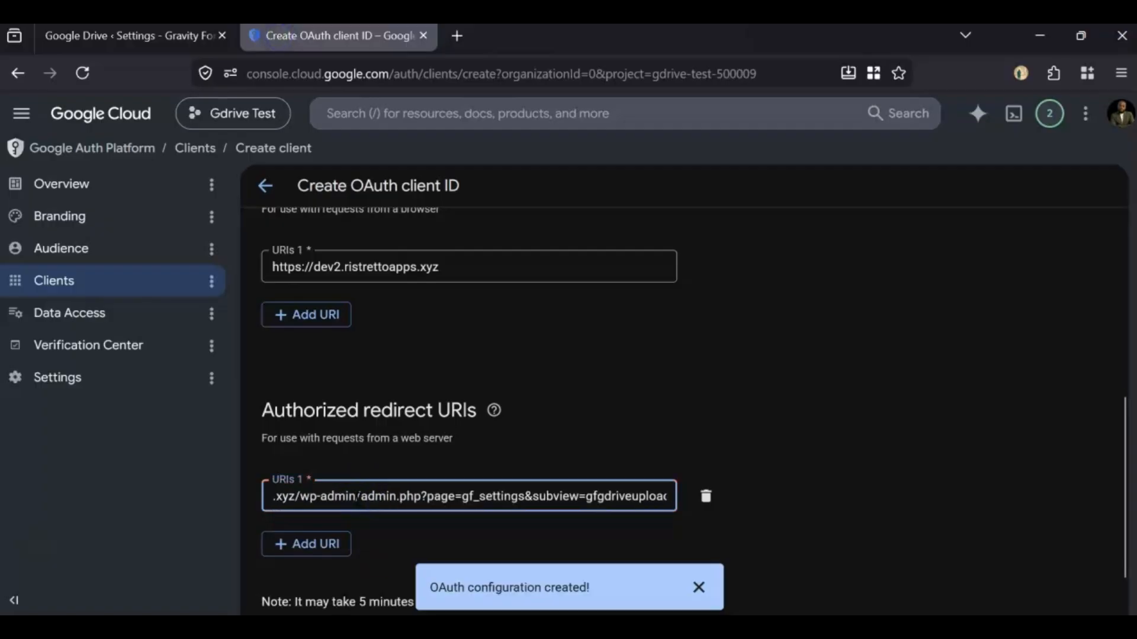
- Create the OAuth client with the entered JavaScript origin and redirect URI, and dismiss the configuration notification
{"action": "scroll", "coordinate": [459, 421], "scroll_direction": "up", "scroll_amount": 3}
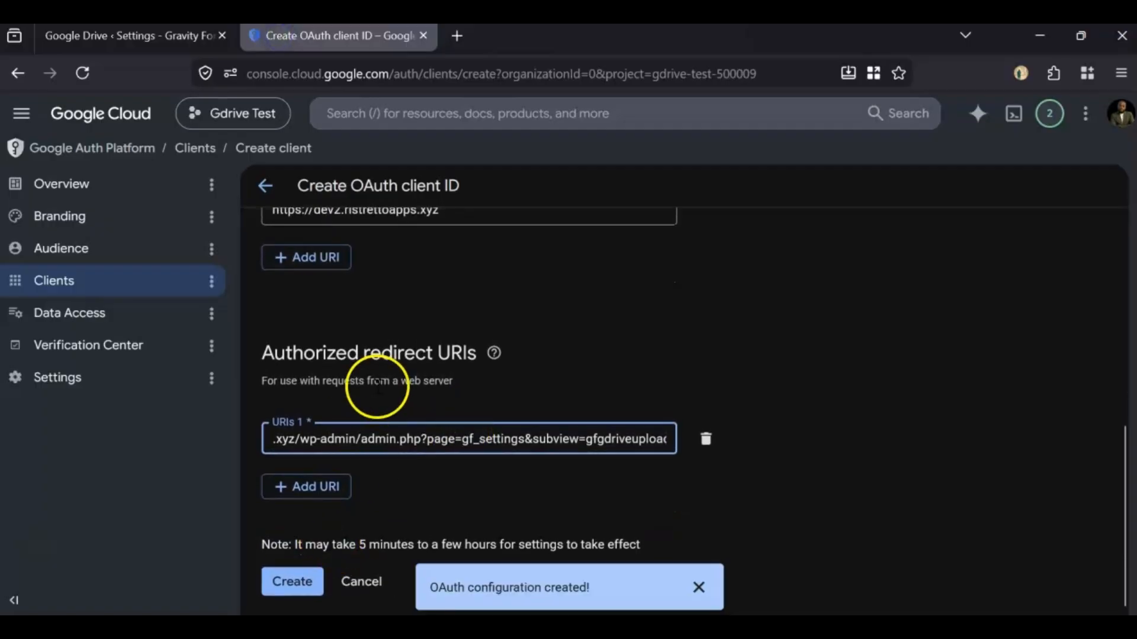
{"action": "scroll", "coordinate": [377, 388], "scroll_direction": "up", "scroll_amount": 2}
{"action": "scroll", "coordinate": [377, 388], "scroll_direction": "down", "scroll_amount": 6}
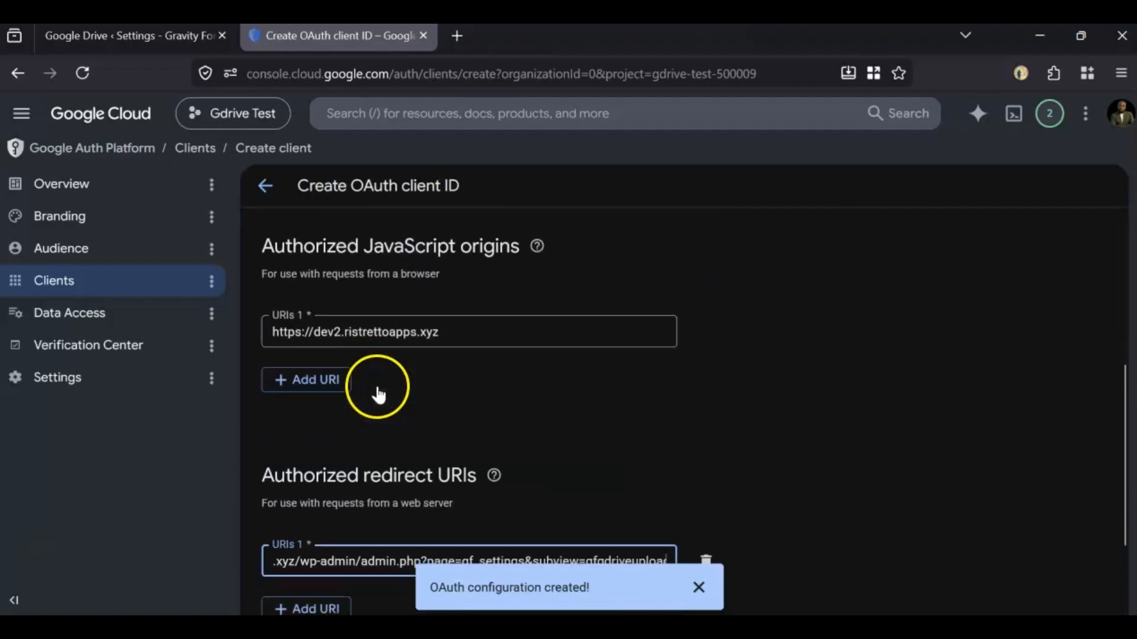
{"action": "left_click", "coordinate": [281, 583]}
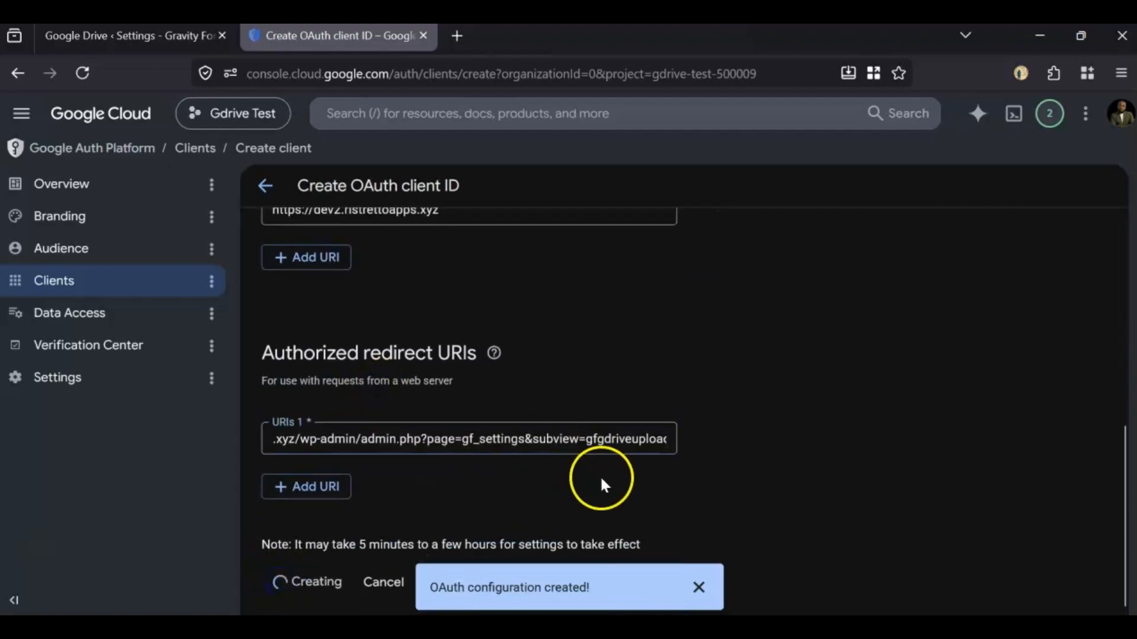
{"action": "left_click", "coordinate": [706, 587]}
{"action": "scroll", "coordinate": [771, 456], "scroll_direction": "up", "scroll_amount": 5}
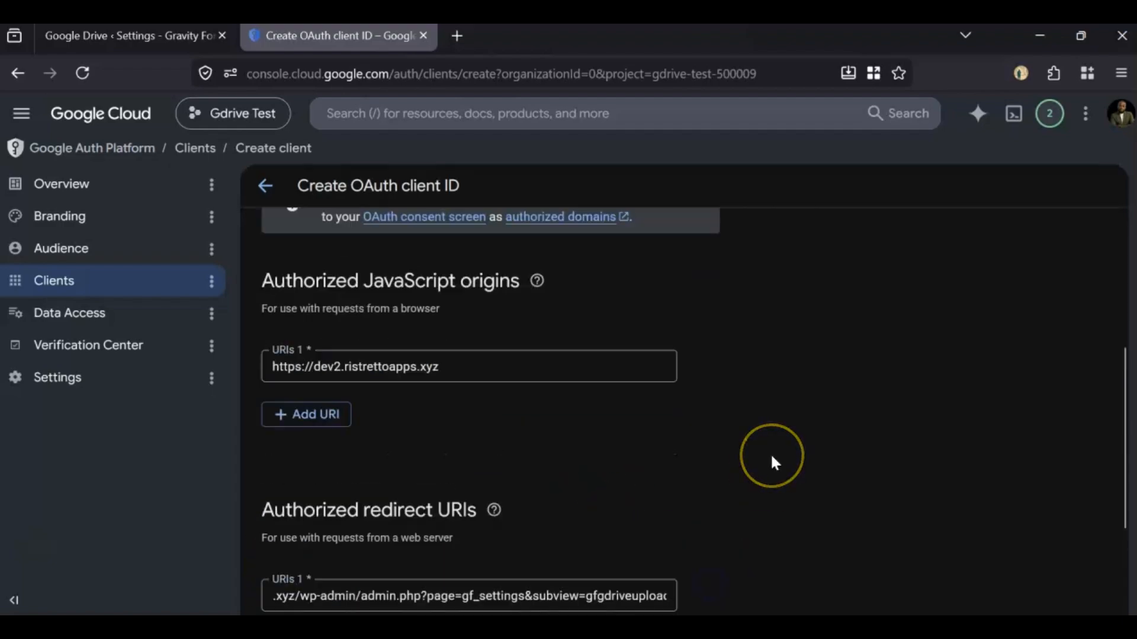
{"action": "scroll", "coordinate": [771, 456], "scroll_direction": "down", "scroll_amount": 5}
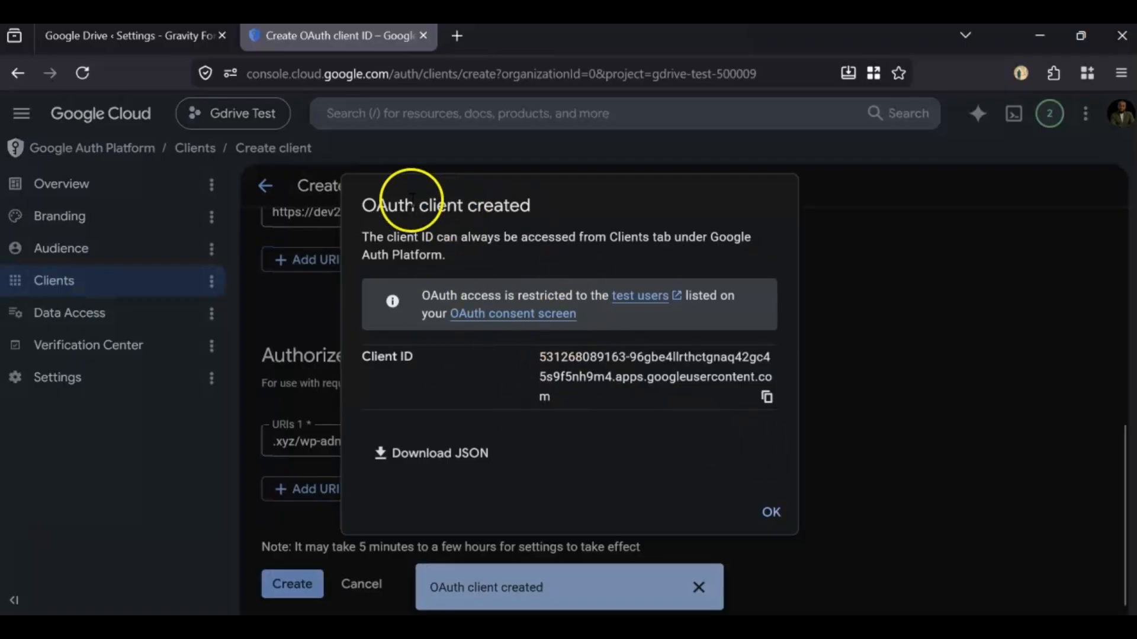
- Copy the new OAuth client's ID and paste it into Client ID in the Gravity Forms Google Drive settings
{"action": "left_click_drag", "start_coordinate": [396, 205], "coordinate": [634, 185]}
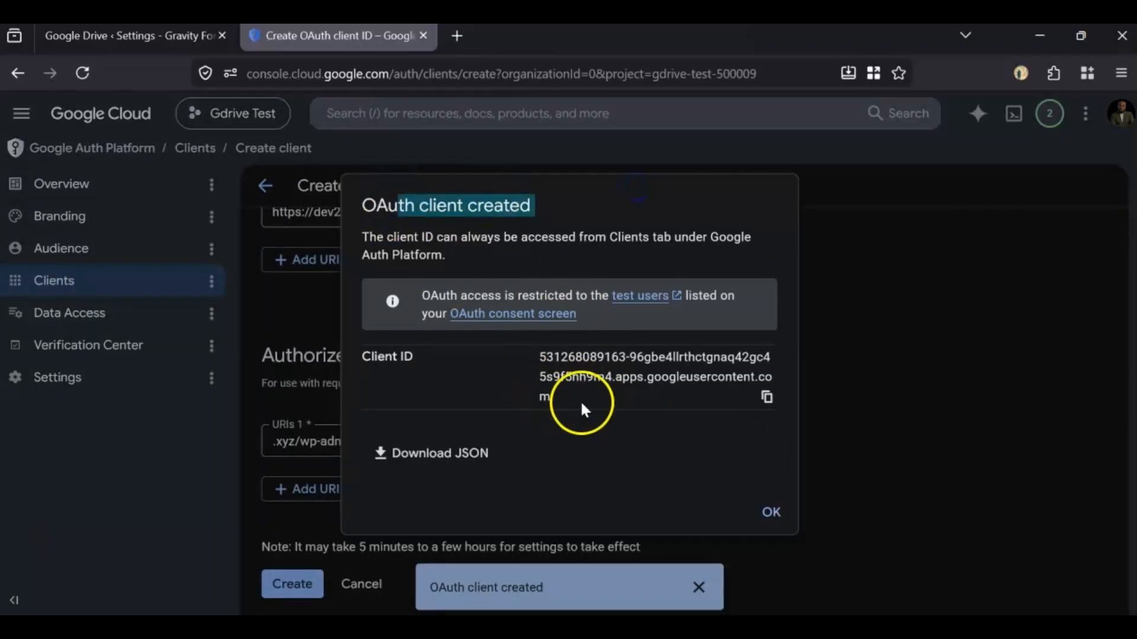
{"action": "left_click", "coordinate": [766, 398]}
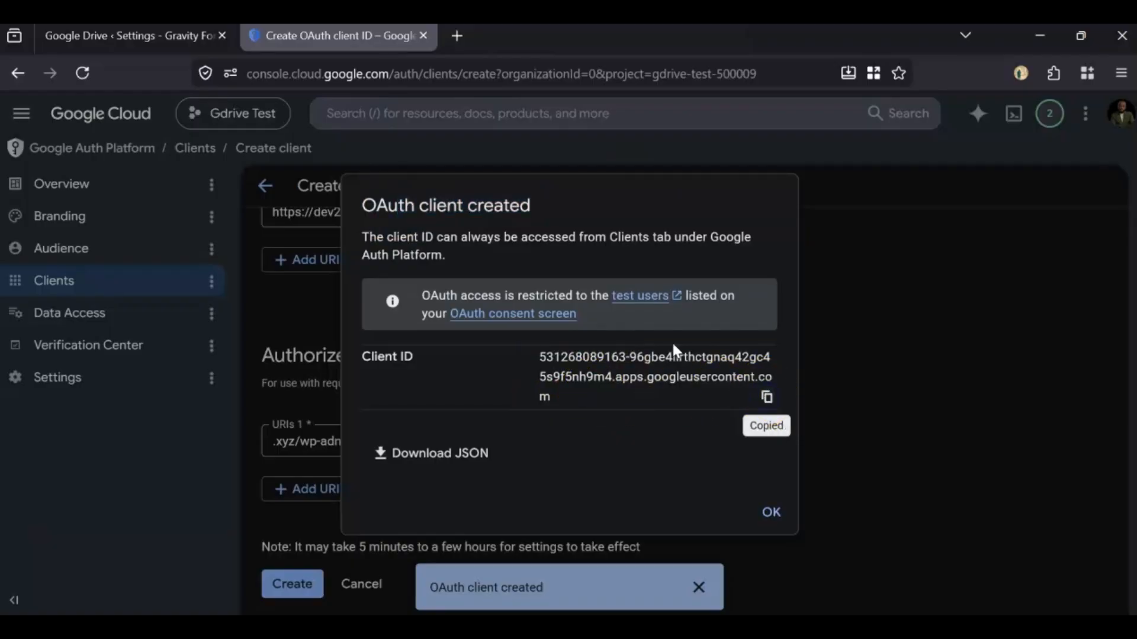
{"action": "left_click", "coordinate": [178, 37]}
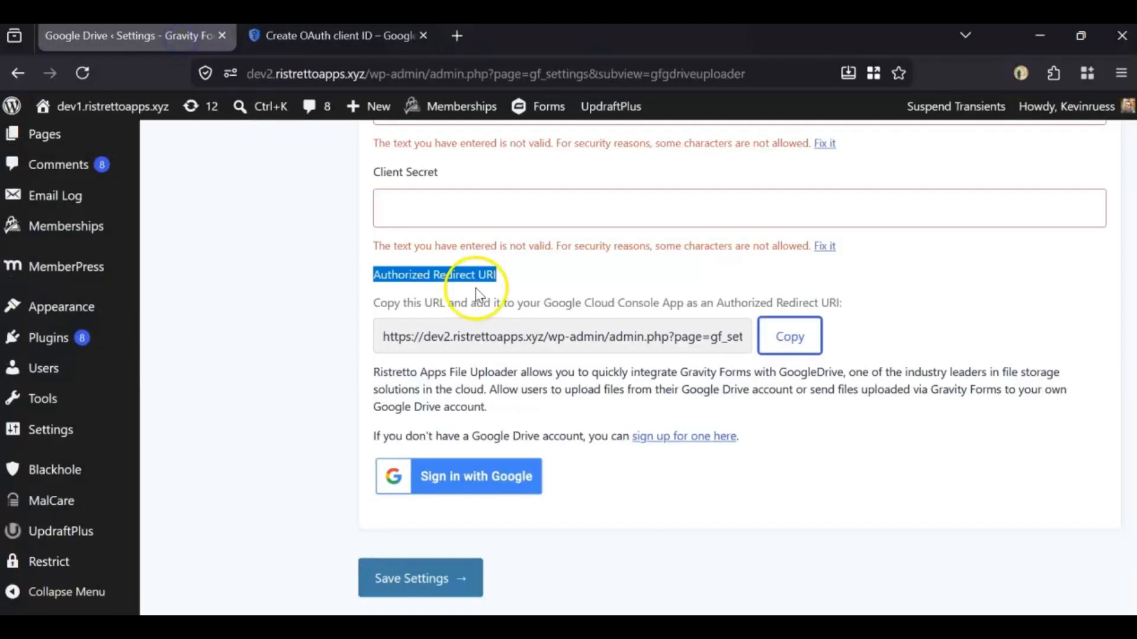
{"action": "scroll", "coordinate": [475, 288], "scroll_direction": "up", "scroll_amount": 4}
{"action": "left_click", "coordinate": [421, 335]}
{"action": "key", "text": "ctrl+v"}
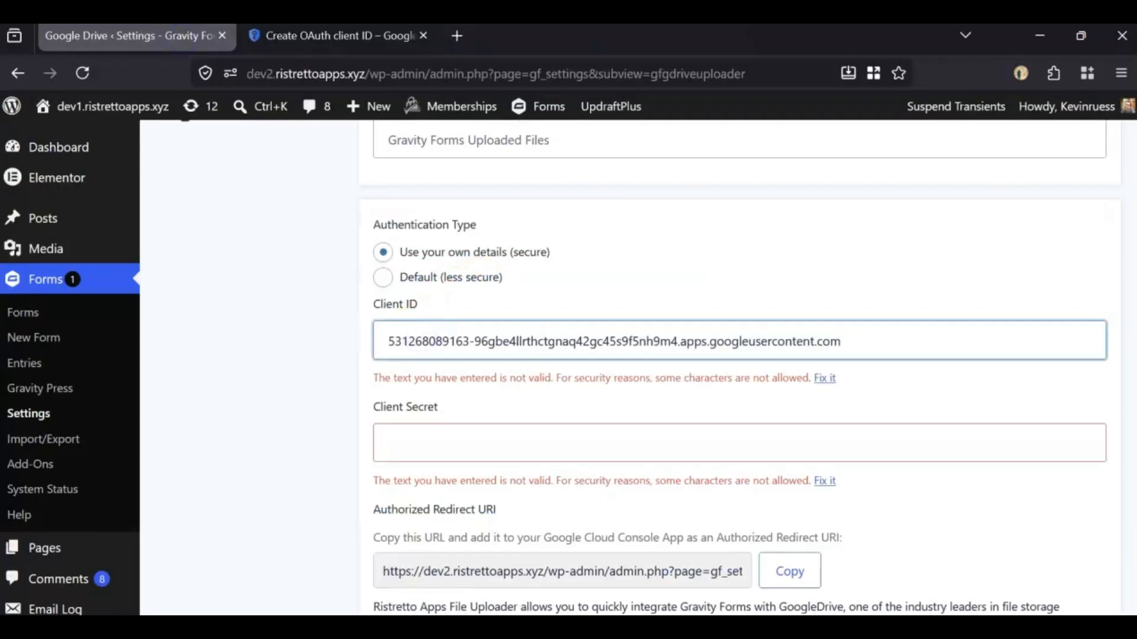
- Open the details of the gdrive test OAuth client in Google Cloud and go to its client secret section
{"action": "left_click", "coordinate": [286, 38]}
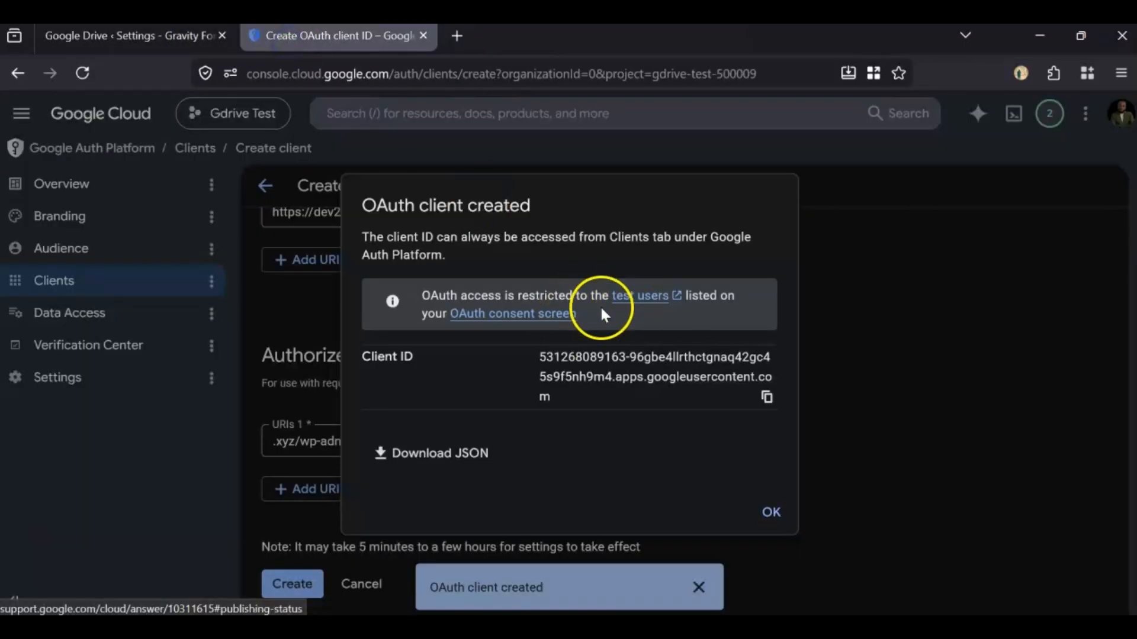
{"action": "left_click", "coordinate": [562, 313]}
{"action": "left_click", "coordinate": [754, 297]}
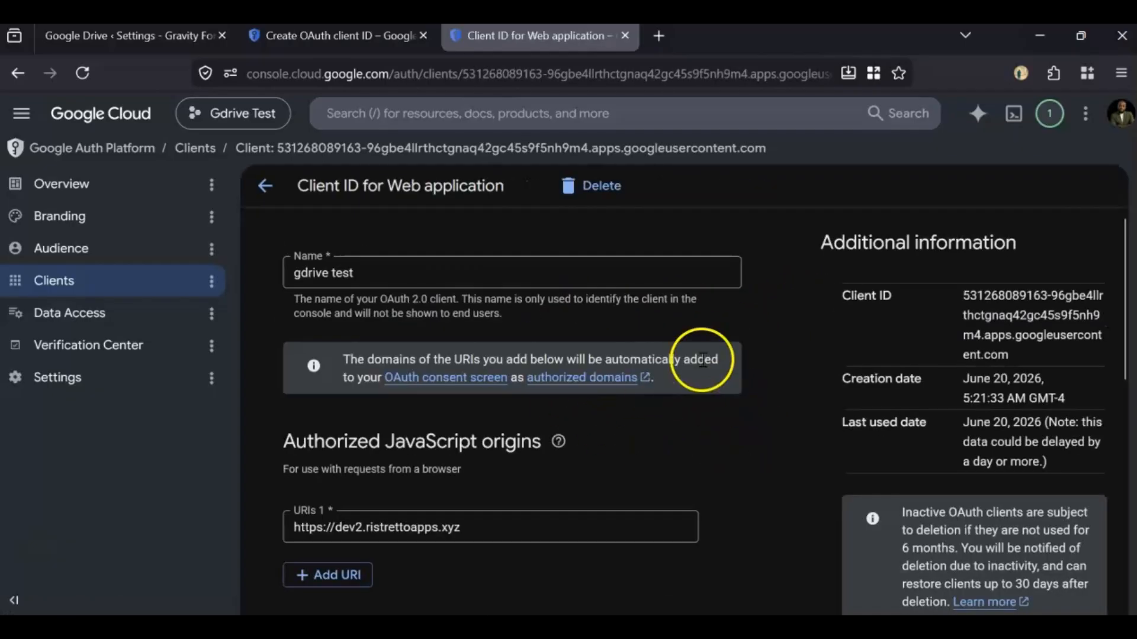
{"action": "scroll", "coordinate": [700, 373], "scroll_direction": "down", "scroll_amount": 2}
{"action": "scroll", "coordinate": [700, 367], "scroll_direction": "up", "scroll_amount": 2}
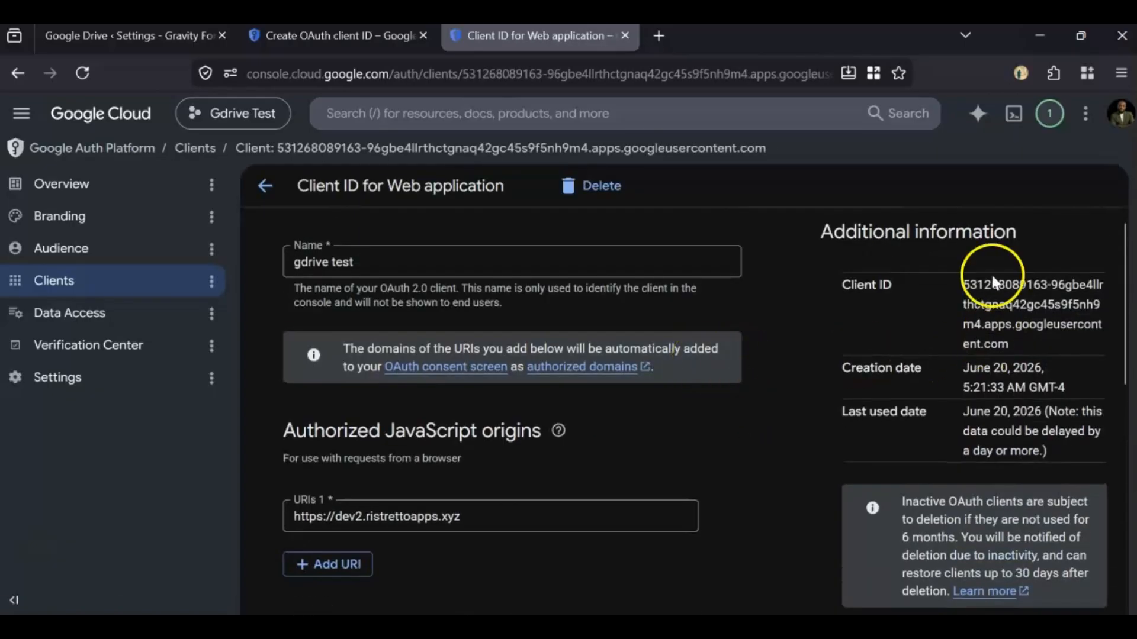
{"action": "scroll", "coordinate": [953, 308], "scroll_direction": "down", "scroll_amount": 3}
{"action": "scroll", "coordinate": [779, 388], "scroll_direction": "down", "scroll_amount": 10}
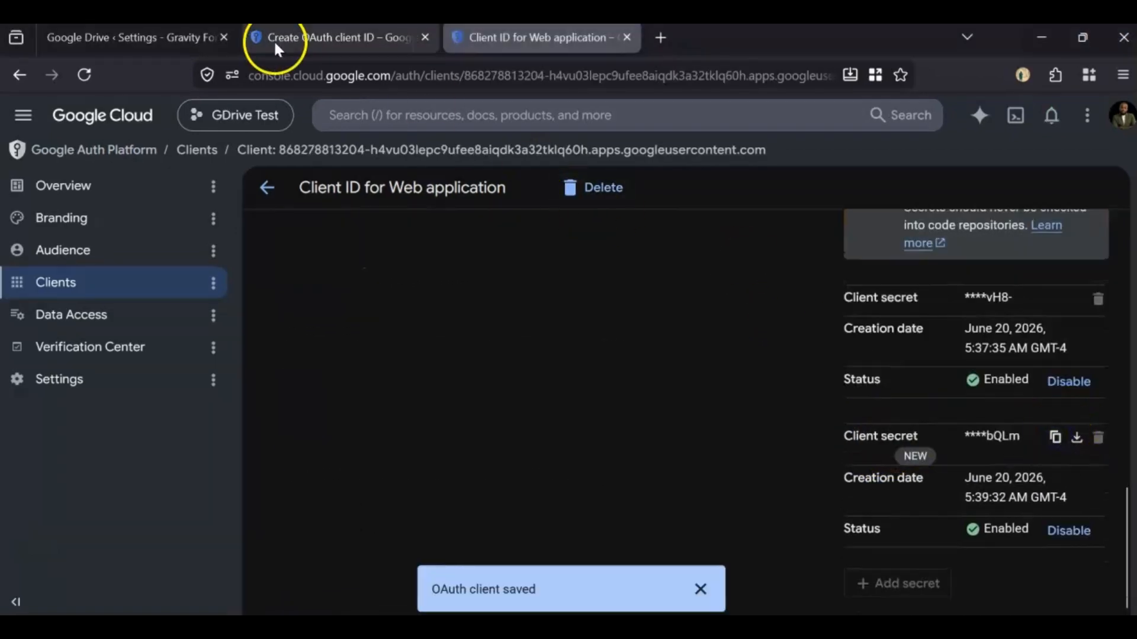
- Paste the client secret into Client Secret in the Gravity Forms Google Drive settings, save the settings and decline saving it as a browser password
{"action": "left_click", "coordinate": [157, 43]}
{"action": "left_click", "coordinate": [489, 443]}
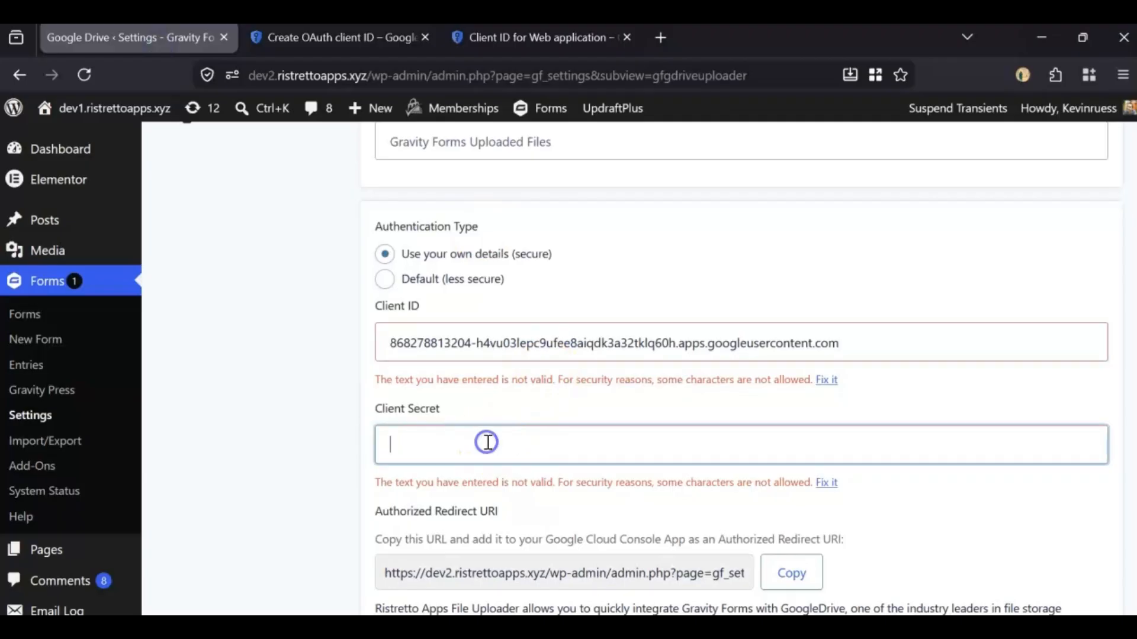
{"action": "key", "text": "ctrl+v"}
{"action": "scroll", "coordinate": [657, 409], "scroll_direction": "down", "scroll_amount": 5}
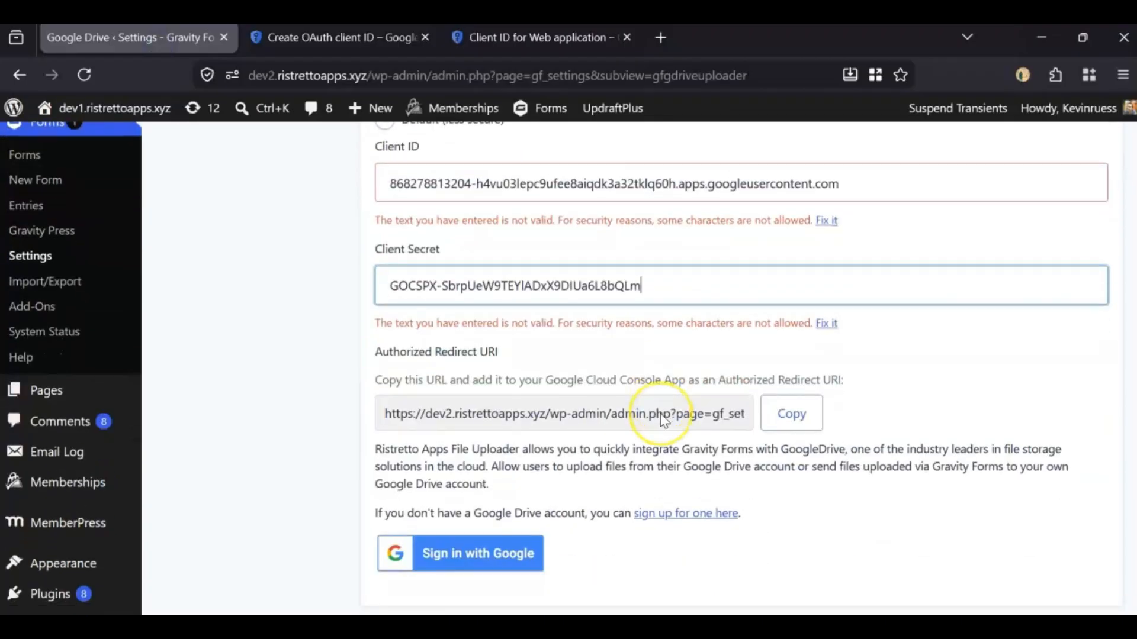
{"action": "left_click", "coordinate": [444, 490]}
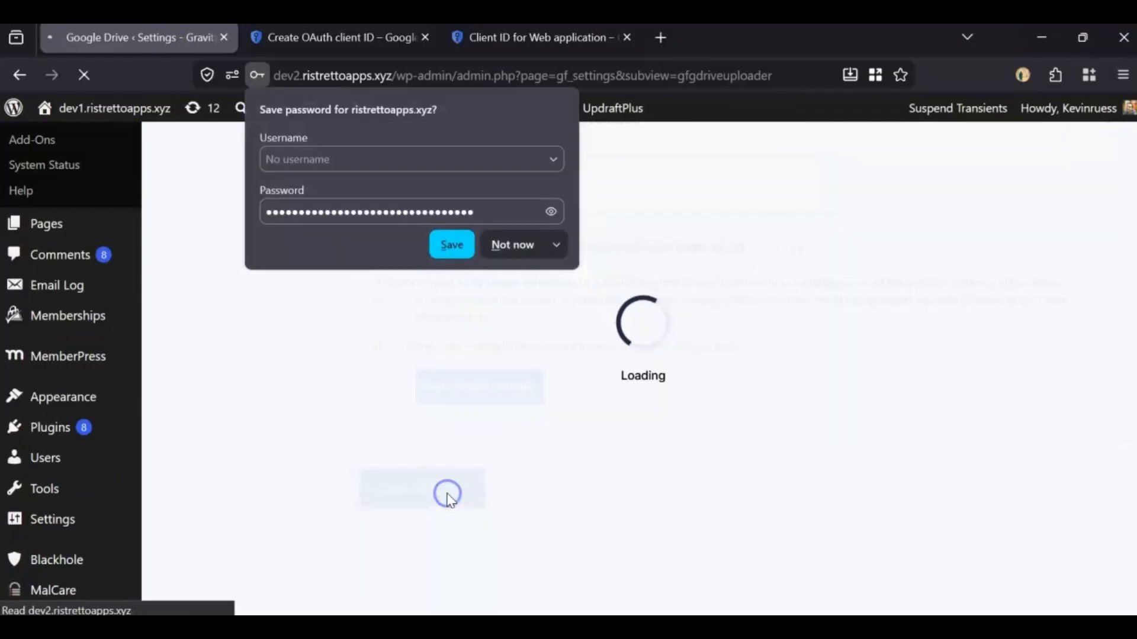
{"action": "left_click", "coordinate": [506, 246]}
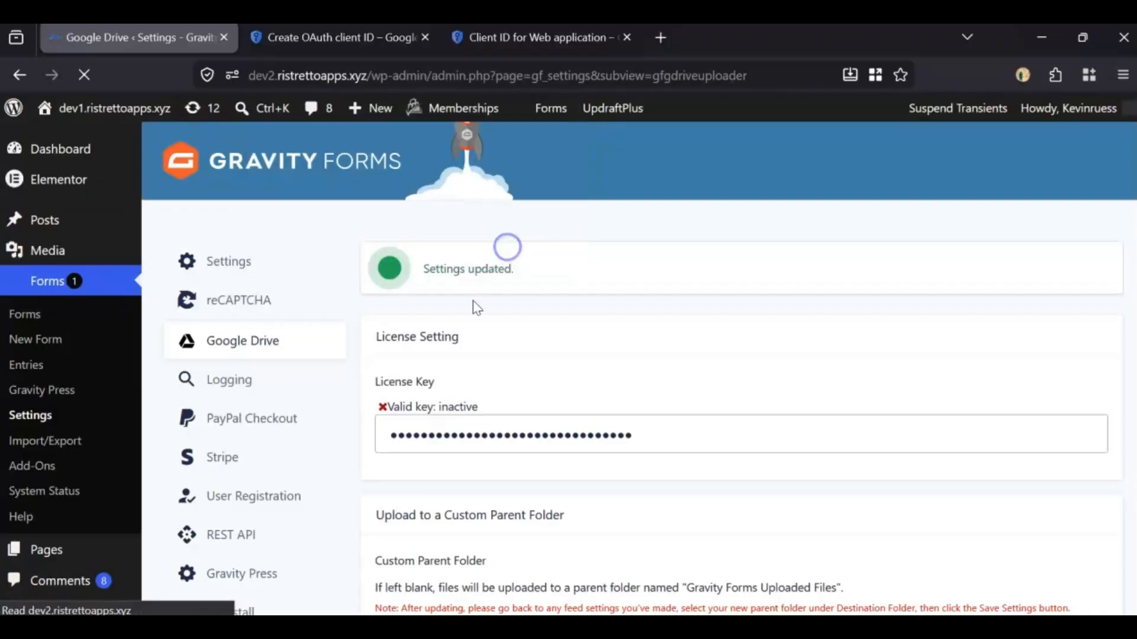
- Return to the Google Cloud project's client page and open the API Library through Enabled APIs & services
{"action": "scroll", "coordinate": [496, 438], "scroll_direction": "down", "scroll_amount": 4}
{"action": "scroll", "coordinate": [494, 453], "scroll_direction": "down", "scroll_amount": 8}
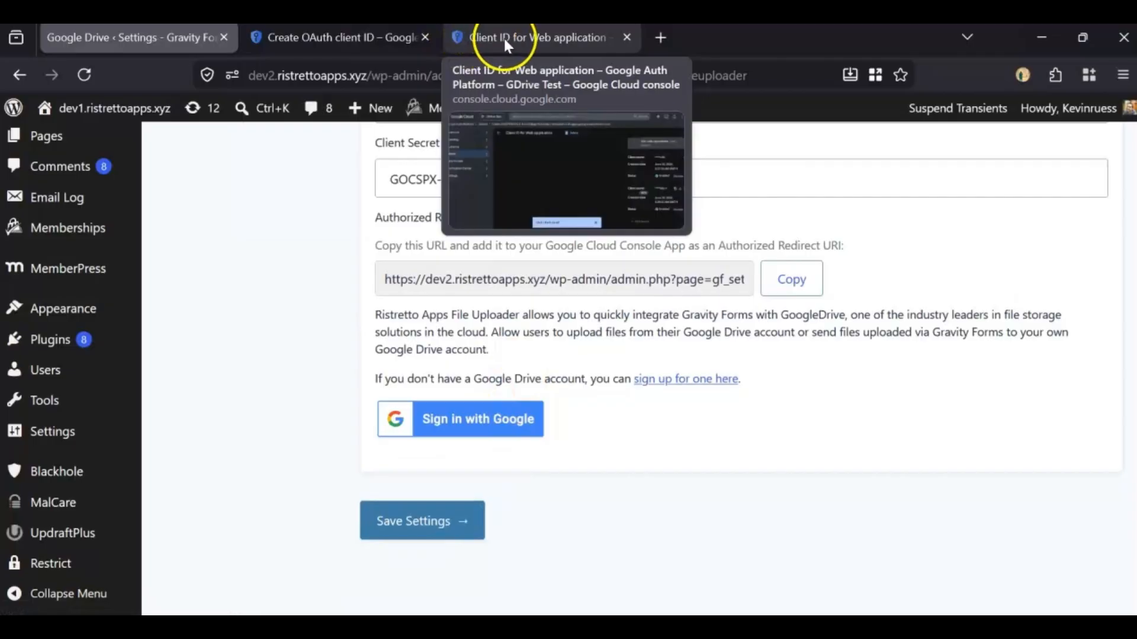
{"action": "left_click", "coordinate": [373, 34]}
{"action": "left_click", "coordinate": [479, 37]}
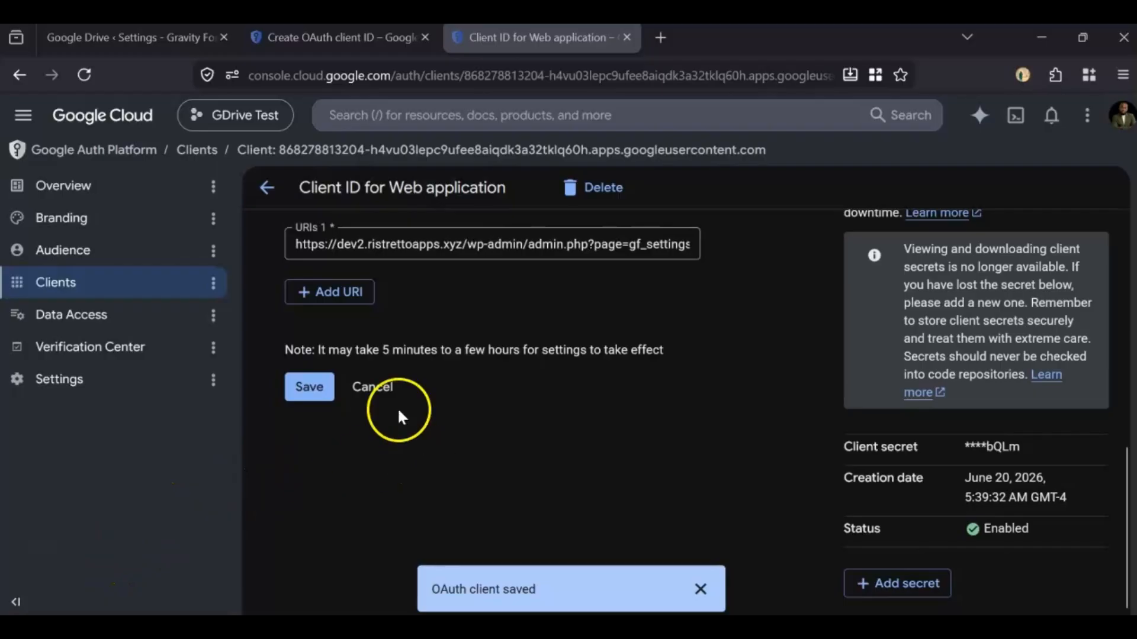
{"action": "left_click", "coordinate": [24, 122]}
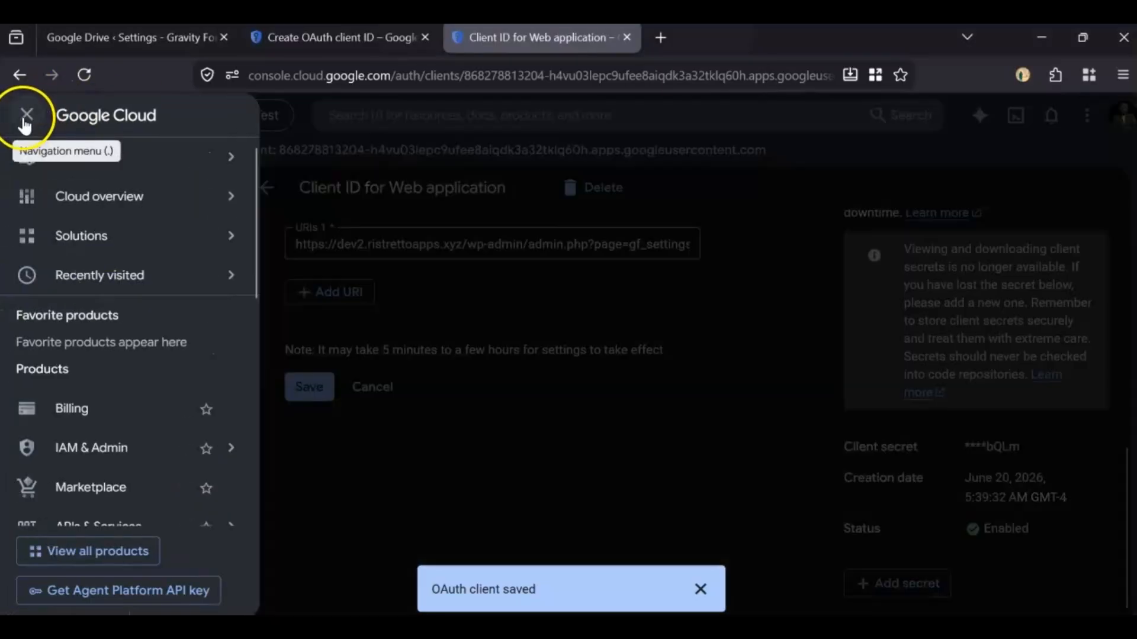
{"action": "scroll", "coordinate": [140, 380], "scroll_direction": "down", "scroll_amount": 3}
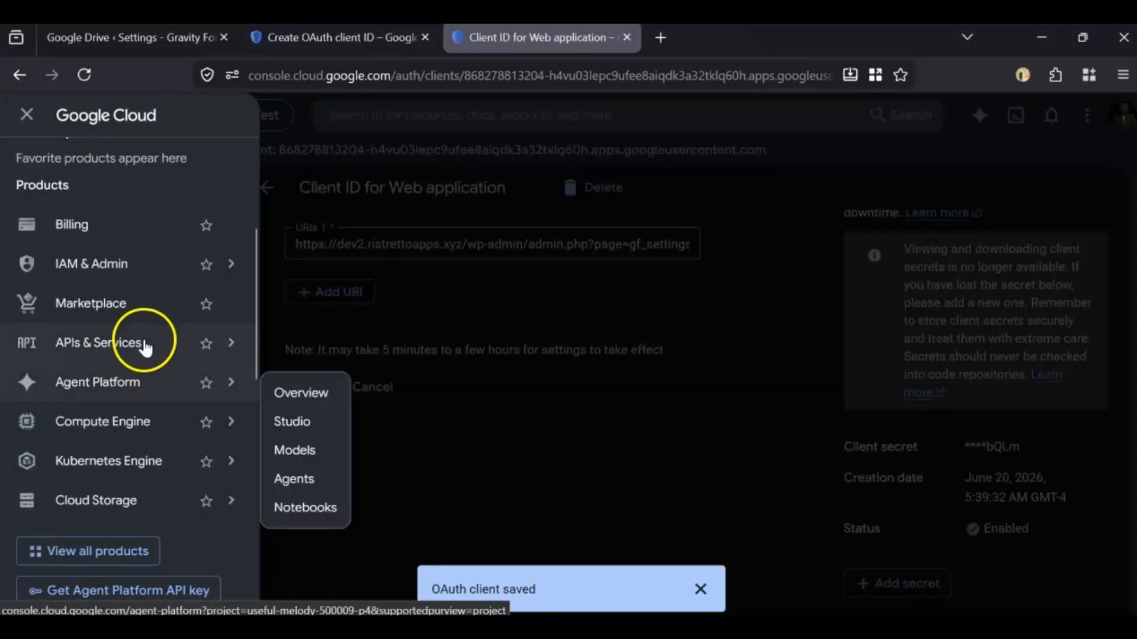
{"action": "mouse_move", "coordinate": [144, 346]}
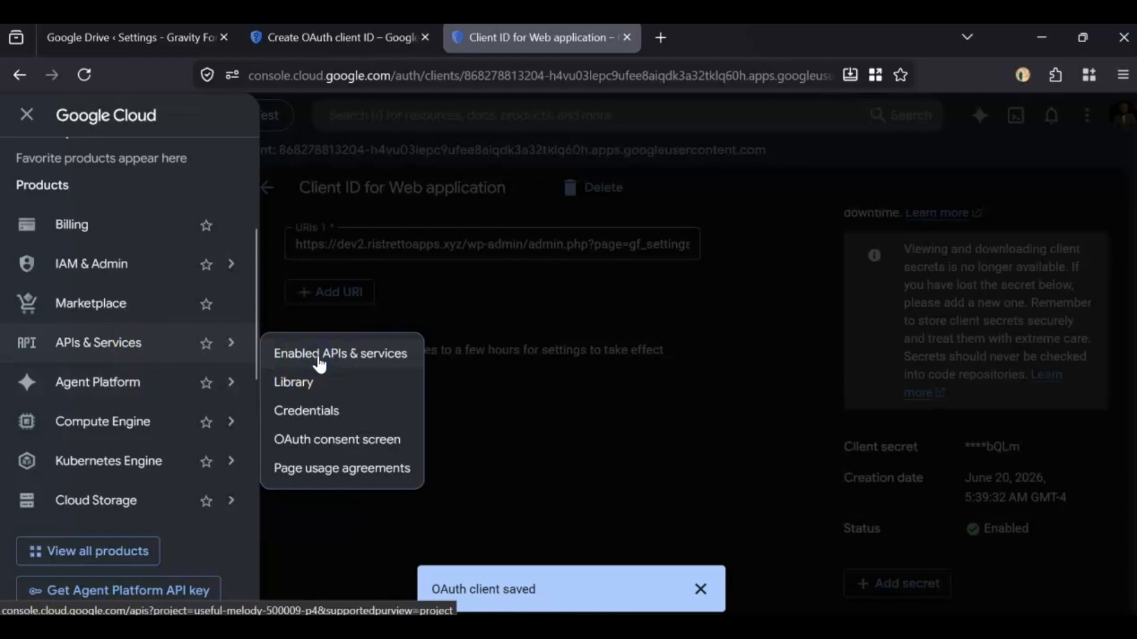
{"action": "left_click", "coordinate": [320, 363]}
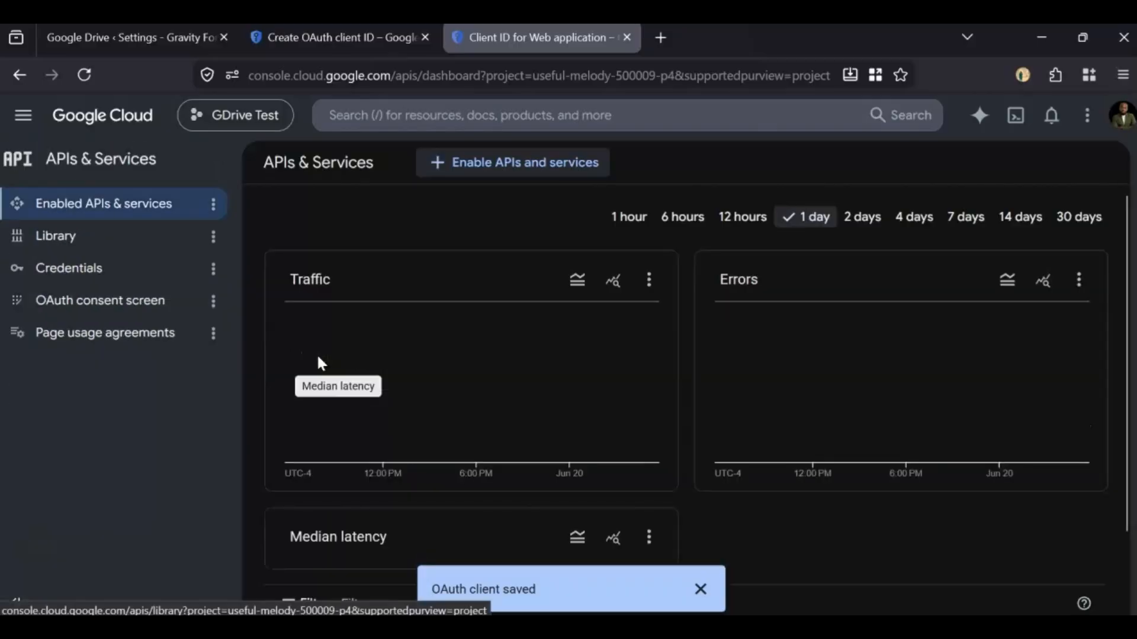
{"action": "left_click", "coordinate": [486, 168]}
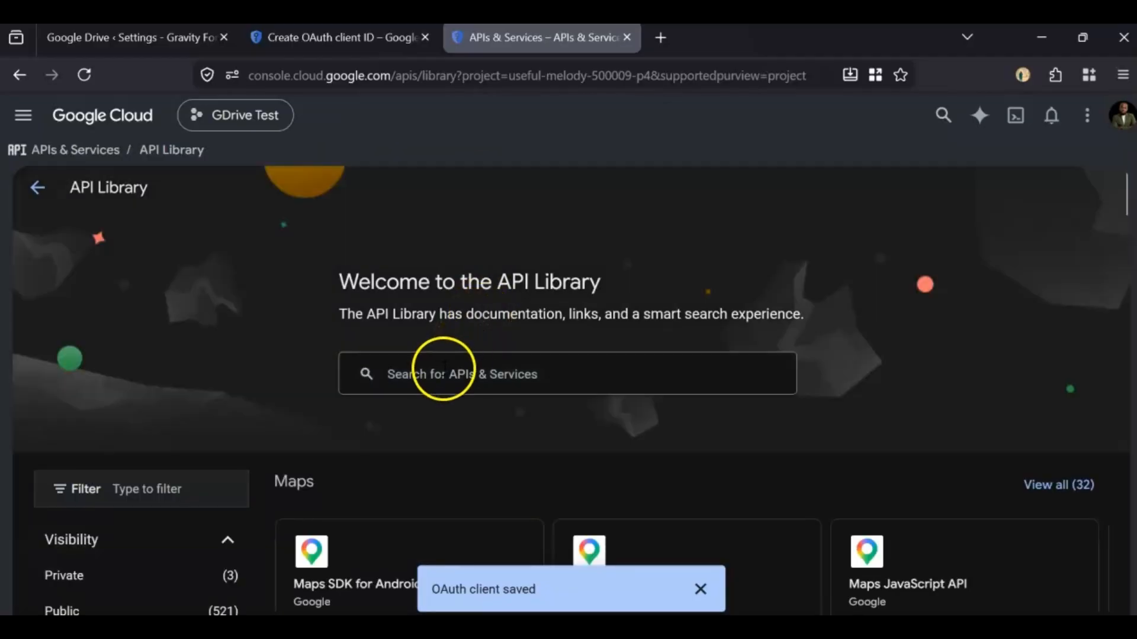
- Search the API Library for "google drive api", dismiss the saved-client notification and open the Google Drive API's product page
{"action": "left_click", "coordinate": [459, 374]}
{"action": "type", "text": "g"}
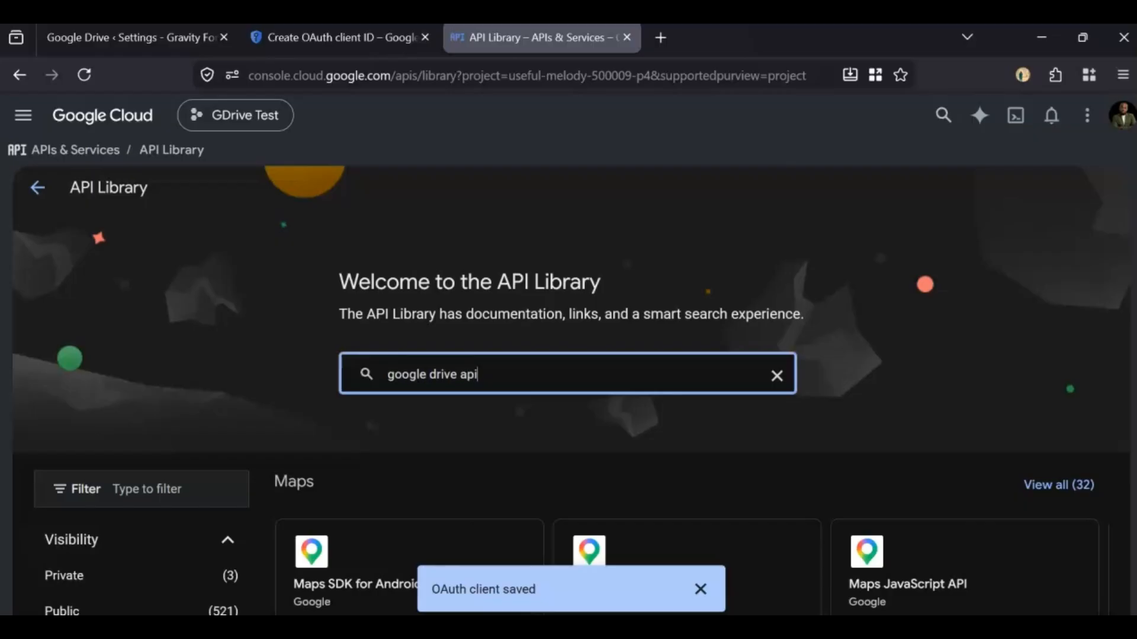
{"action": "type", "text": "oogle drive api"}
{"action": "key", "text": "Return"}
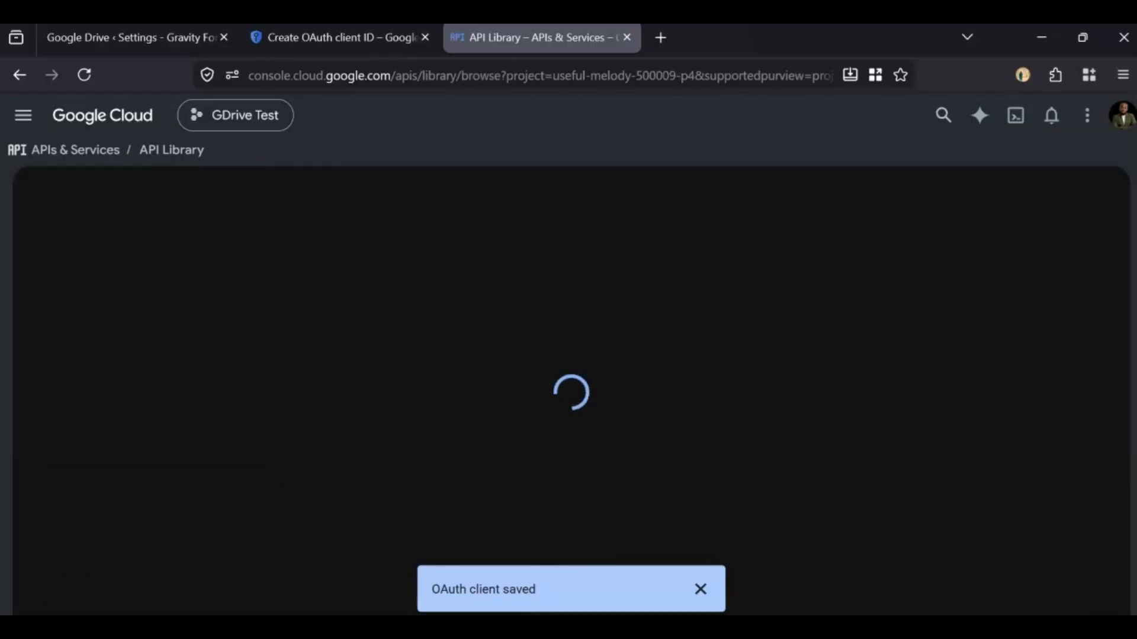
{"action": "left_click", "coordinate": [701, 591]}
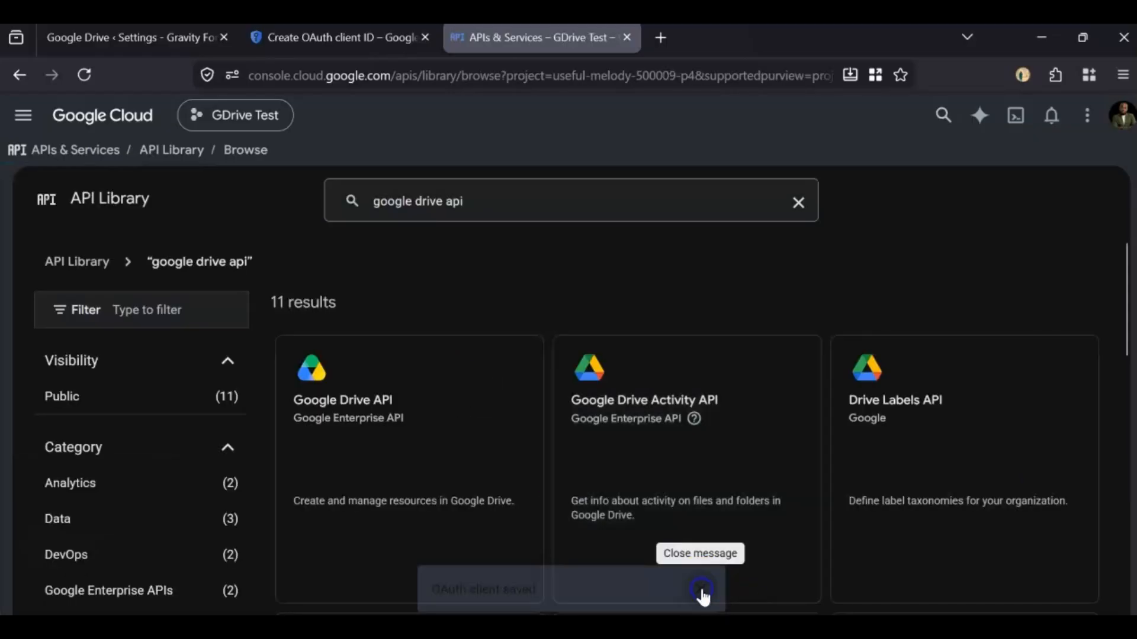
{"action": "left_click", "coordinate": [373, 439]}
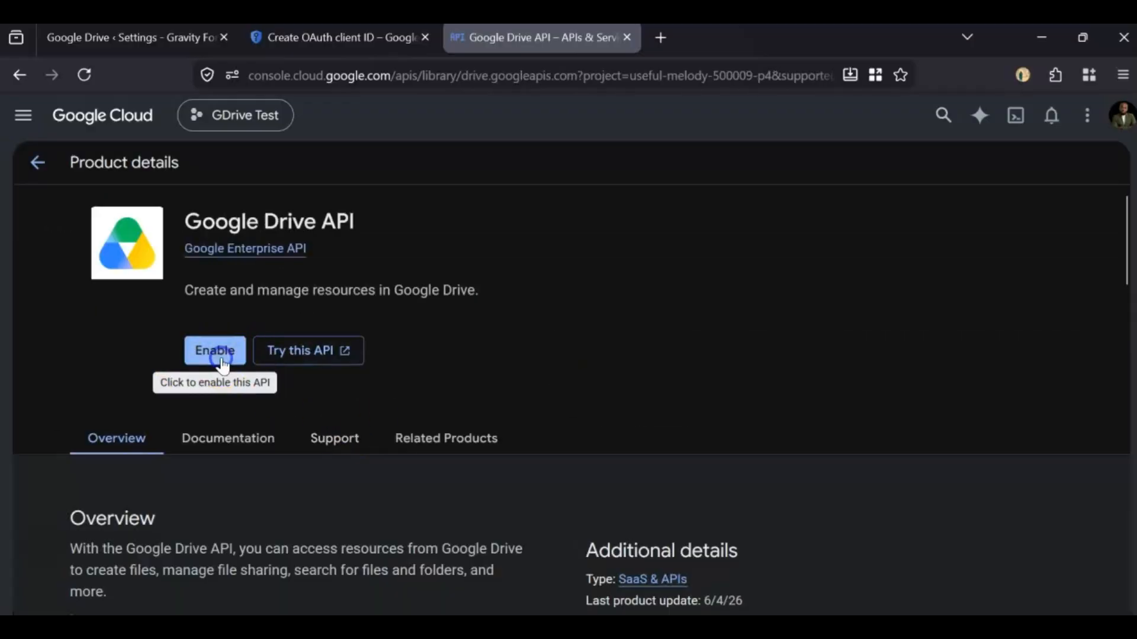
- Enable the Google Drive API for the GDrive Test project and check its status
{"action": "left_click", "coordinate": [220, 355]}
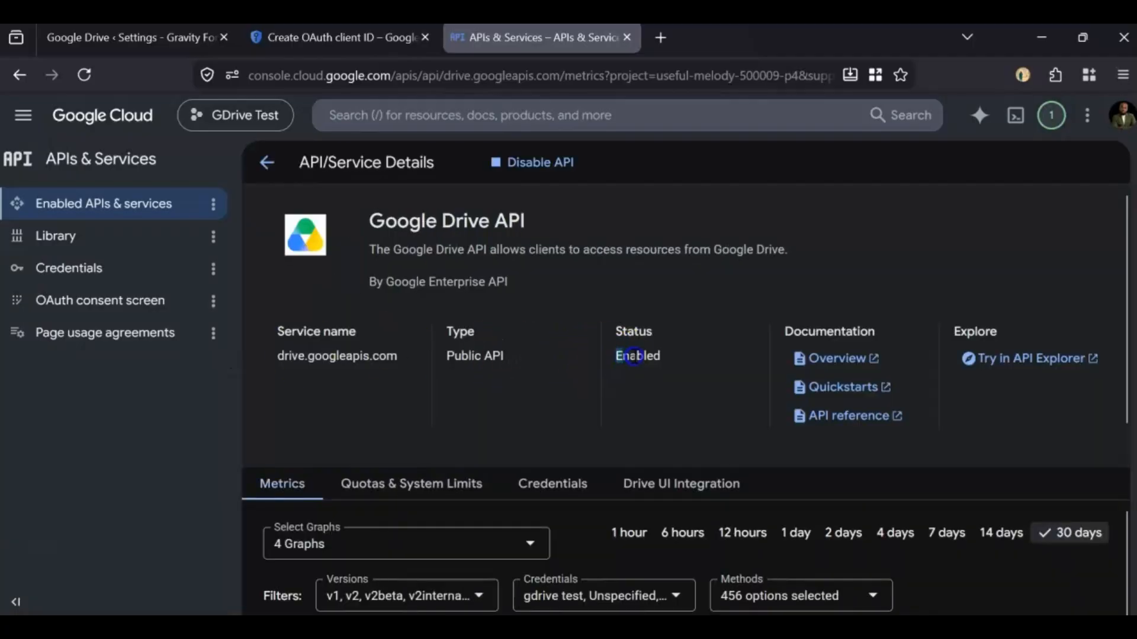
{"action": "double_click", "coordinate": [634, 355]}
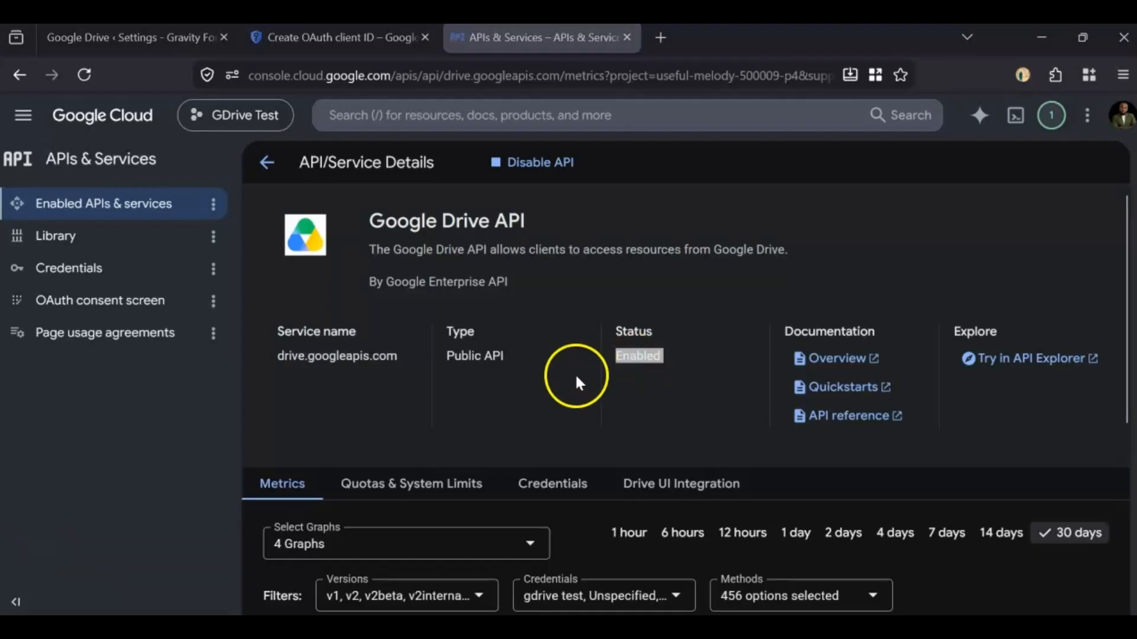
- Go to the OAuth consent screen's Audience settings and view the help on publishing status
{"action": "left_click", "coordinate": [132, 303]}
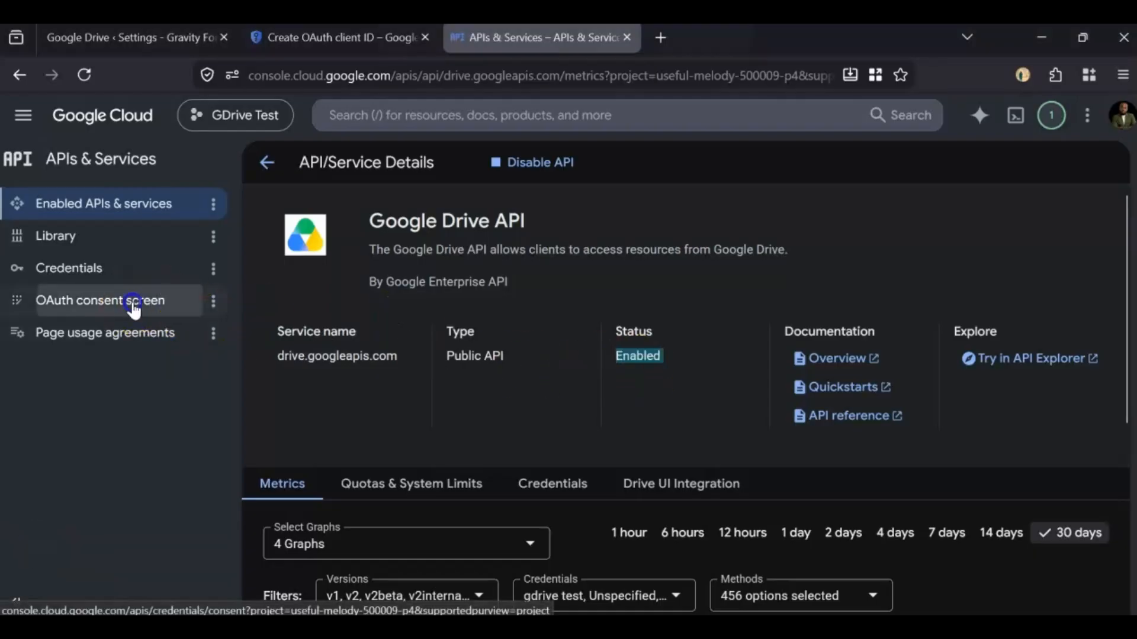
{"action": "left_click", "coordinate": [133, 305]}
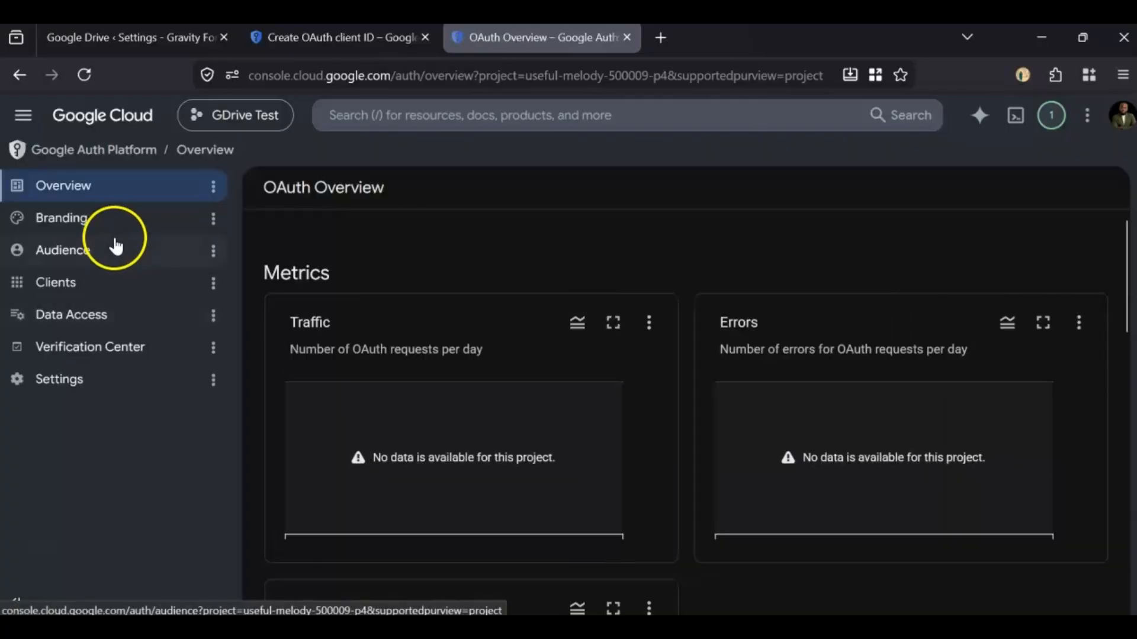
{"action": "left_click", "coordinate": [81, 261]}
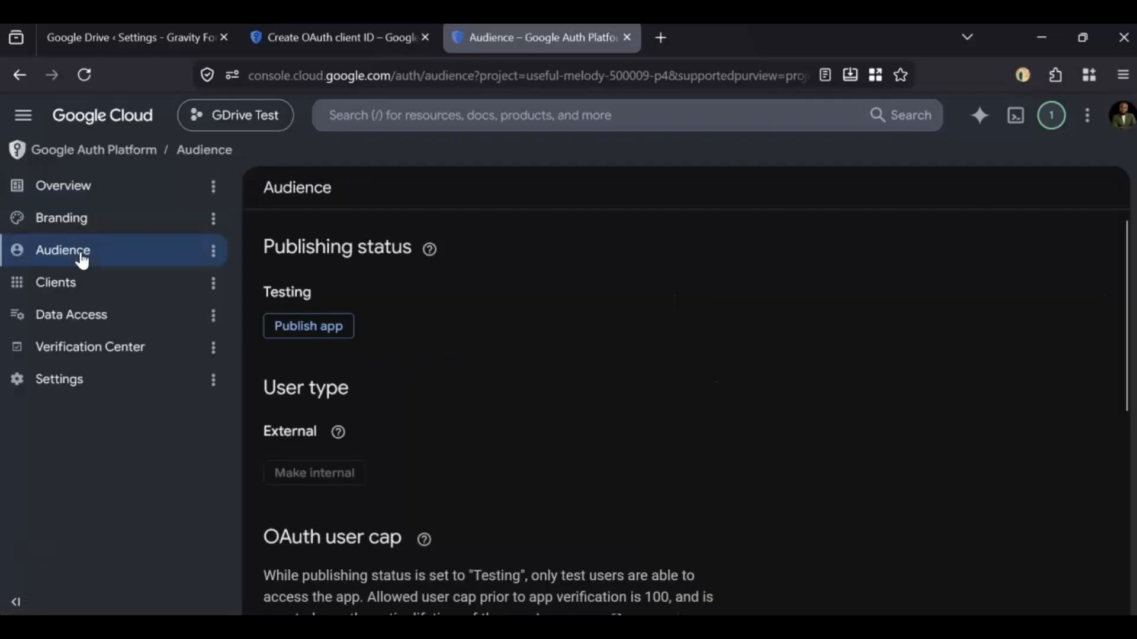
{"action": "left_click", "coordinate": [430, 249]}
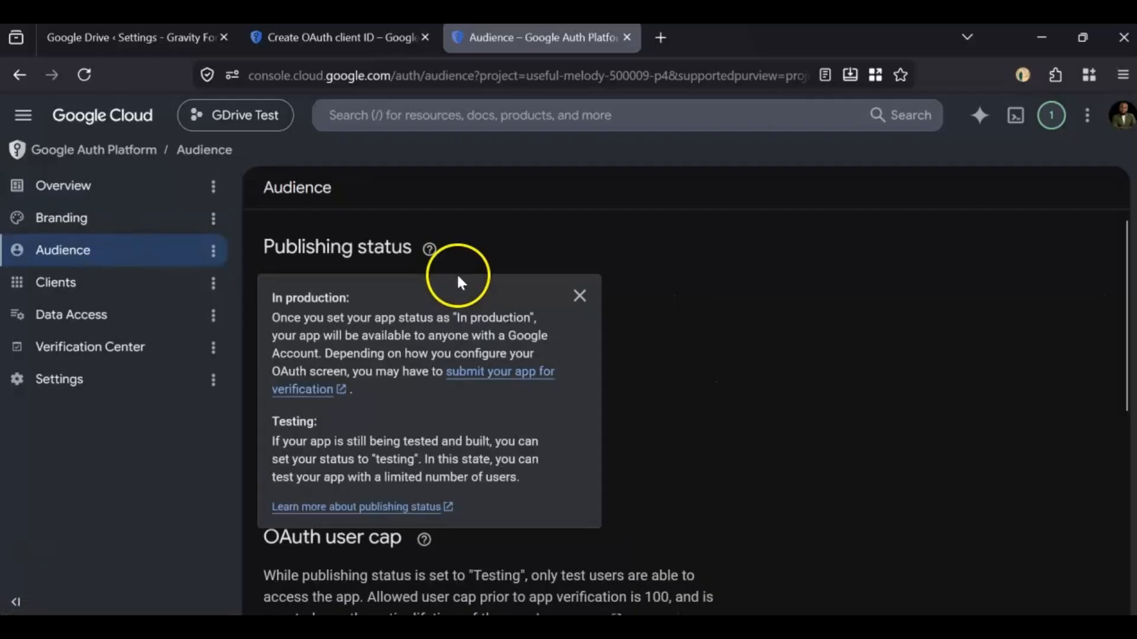
{"action": "left_click", "coordinate": [580, 294]}
- Add the Google account's e-mail address as a test user for the app, save it and check the test user list
{"action": "scroll", "coordinate": [729, 392], "scroll_direction": "down", "scroll_amount": 5}
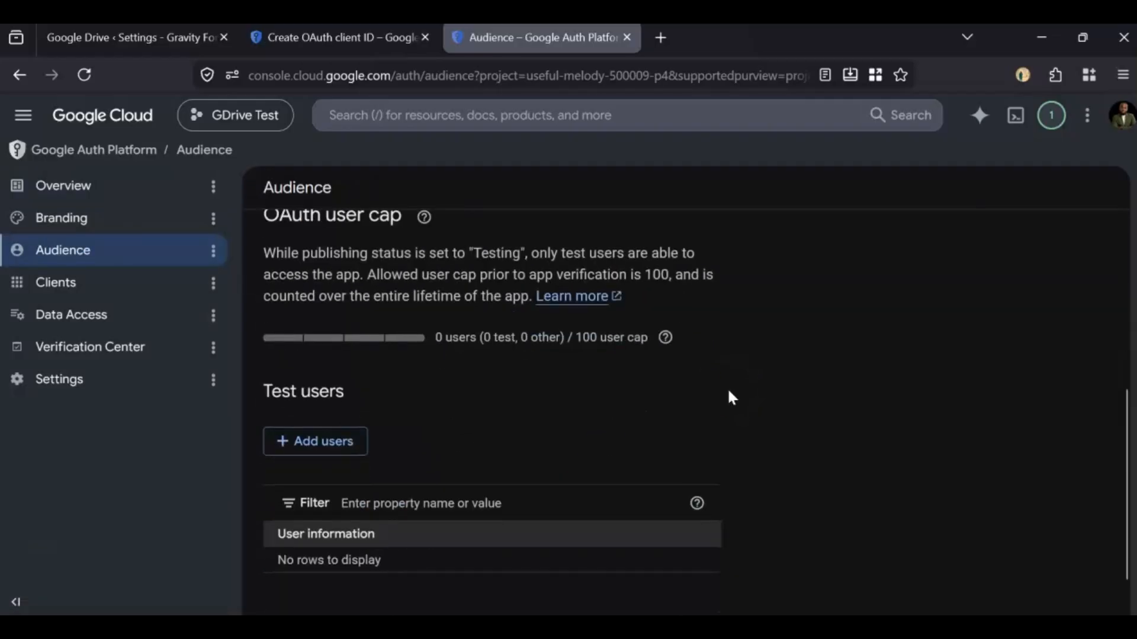
{"action": "scroll", "coordinate": [729, 392], "scroll_direction": "down", "scroll_amount": 1}
{"action": "left_click_drag", "start_coordinate": [272, 337], "coordinate": [311, 342]}
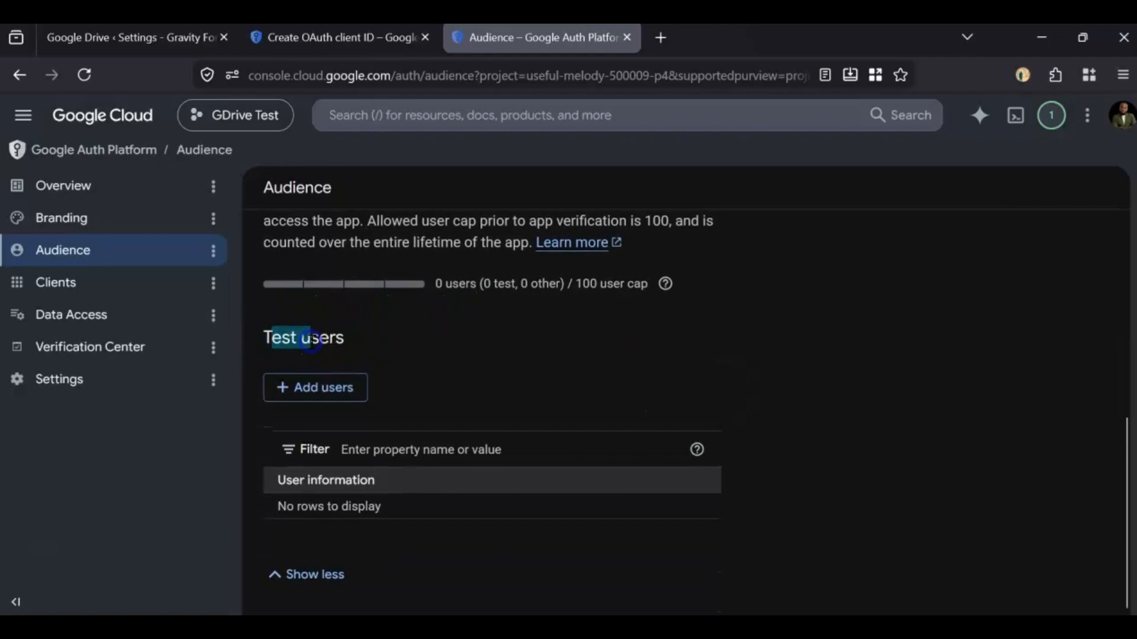
{"action": "left_click", "coordinate": [317, 388]}
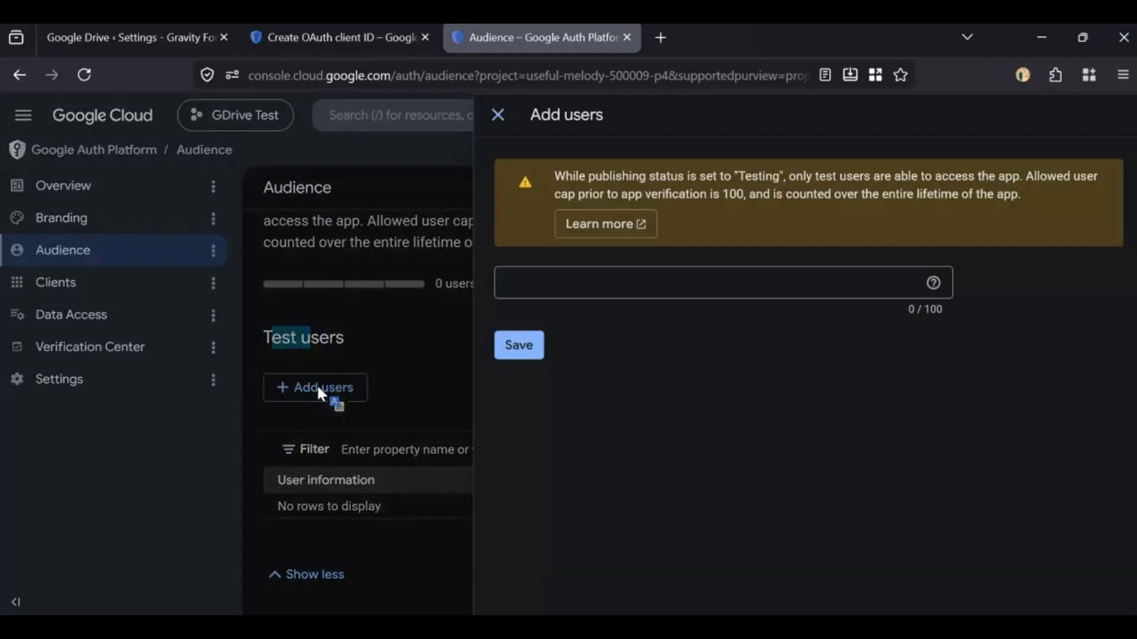
{"action": "left_click", "coordinate": [691, 284]}
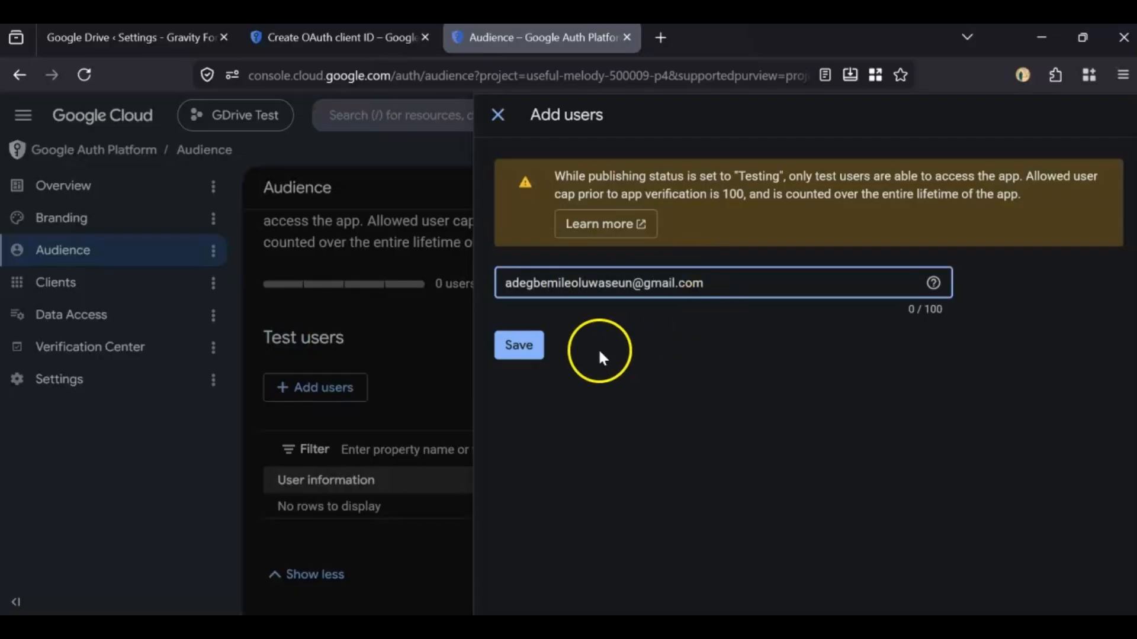
{"action": "left_click", "coordinate": [533, 351]}
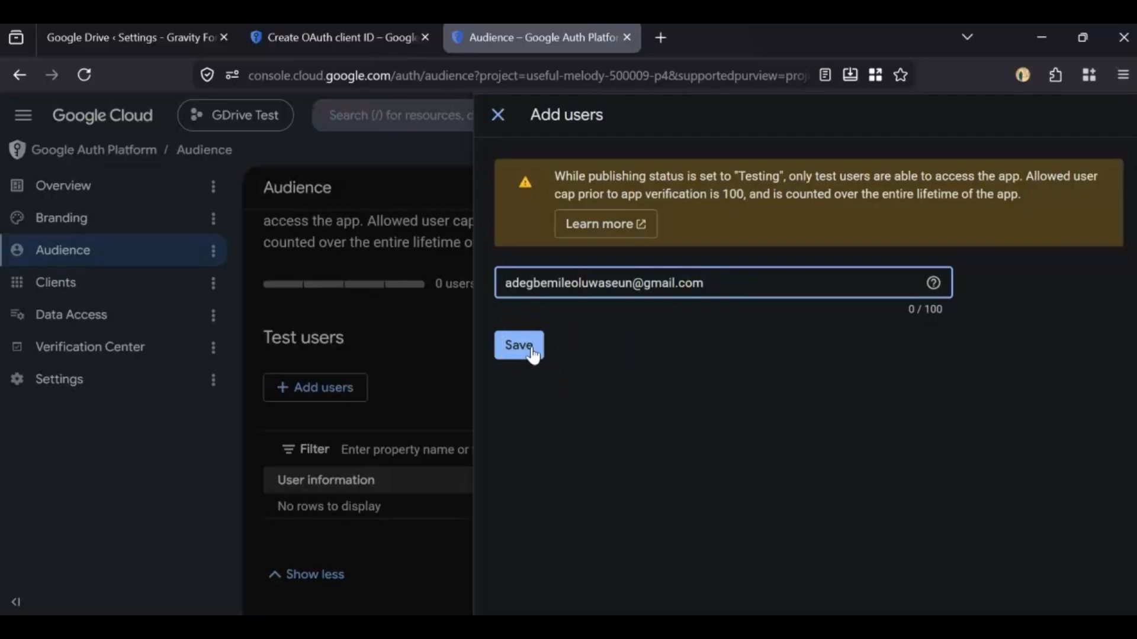
{"action": "left_click", "coordinate": [507, 349]}
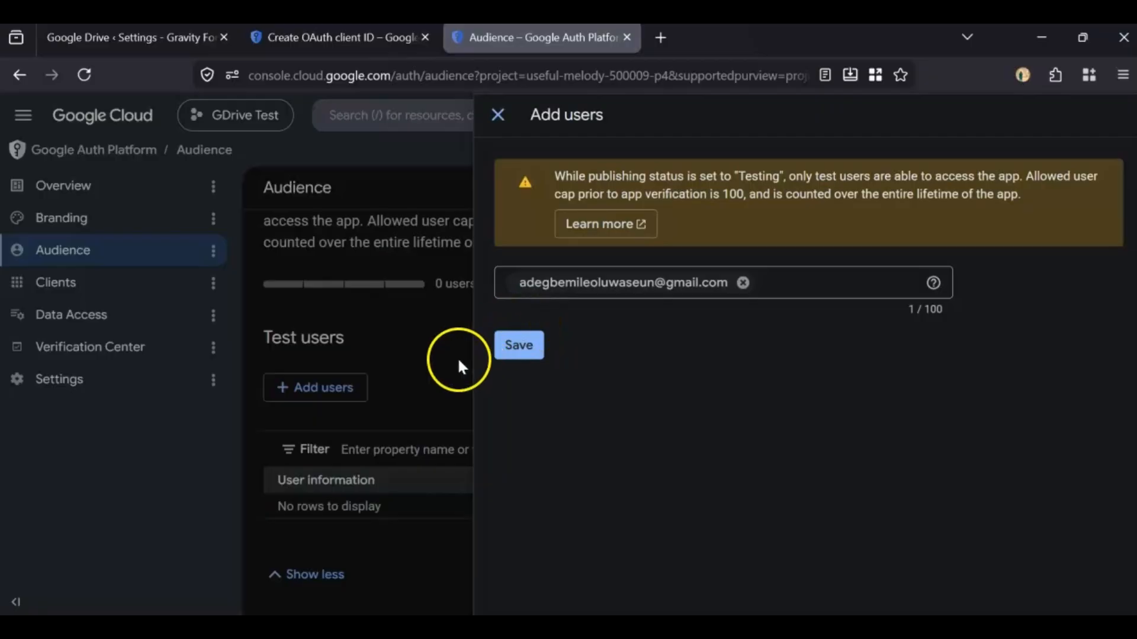
{"action": "left_click", "coordinate": [532, 355]}
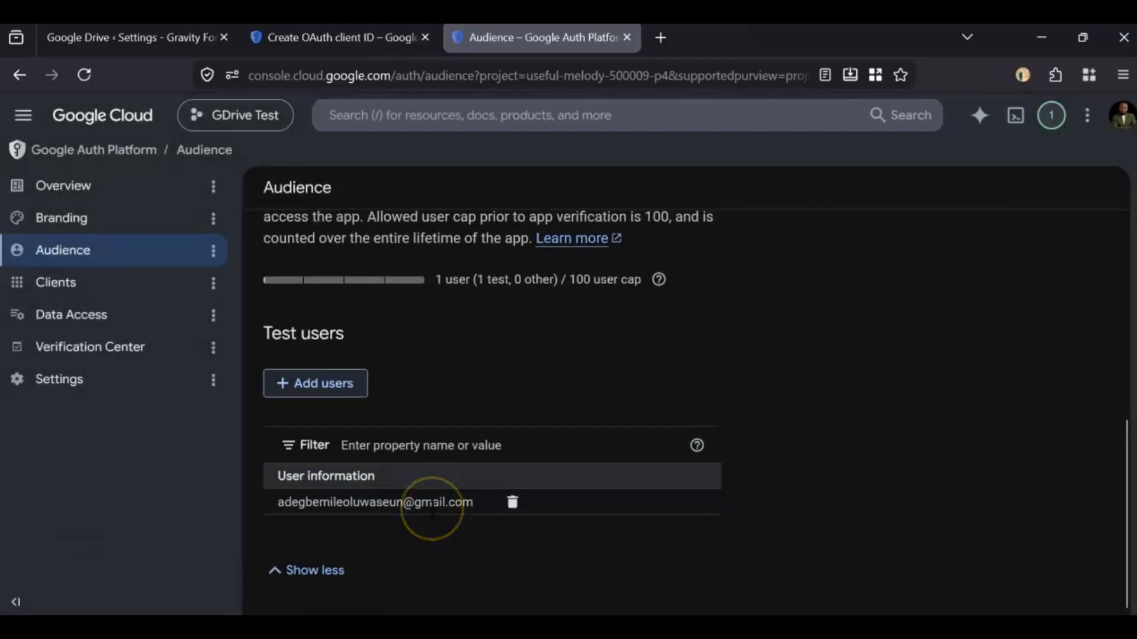
{"action": "scroll", "coordinate": [433, 513], "scroll_direction": "up", "scroll_amount": 1}
{"action": "left_click_drag", "start_coordinate": [275, 539], "coordinate": [477, 541]}
{"action": "scroll", "coordinate": [711, 449], "scroll_direction": "up", "scroll_amount": 5}
{"action": "scroll", "coordinate": [712, 449], "scroll_direction": "down", "scroll_amount": 6}
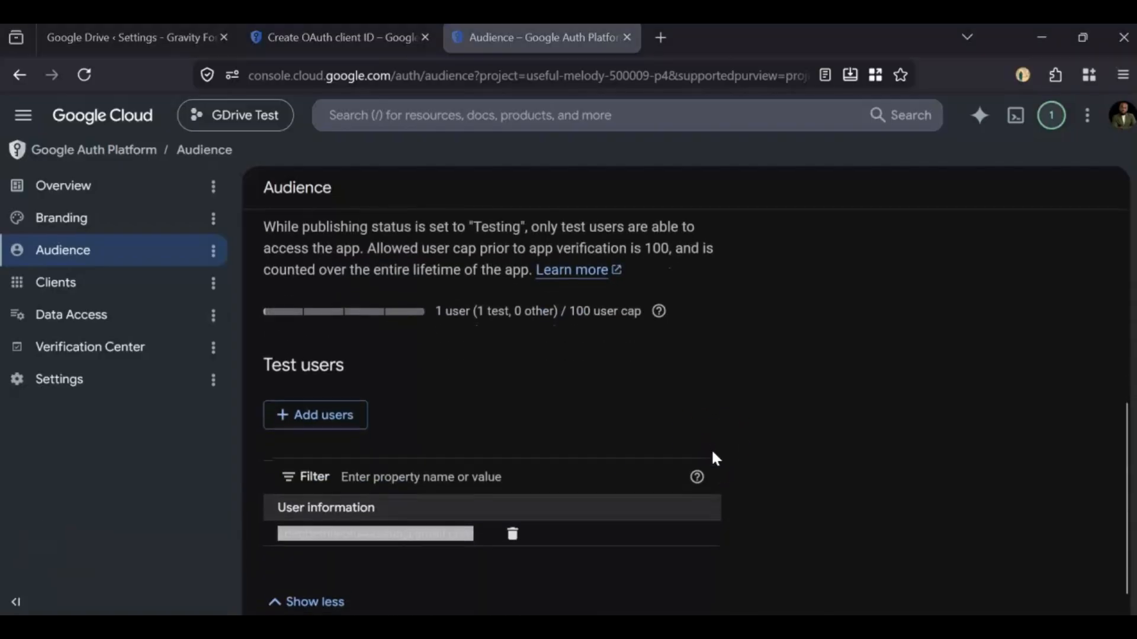
{"action": "left_click", "coordinate": [343, 495]}
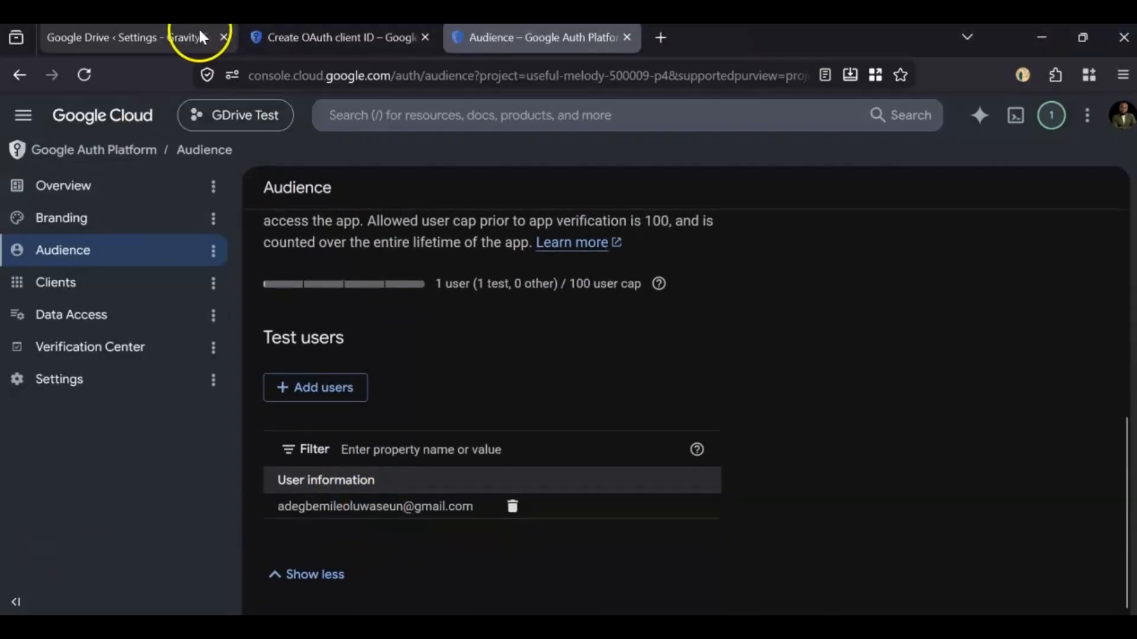
- Return to the Gravity Forms Google Drive settings and start Sign in with Google using the account added as test user
{"action": "left_click", "coordinate": [153, 36]}
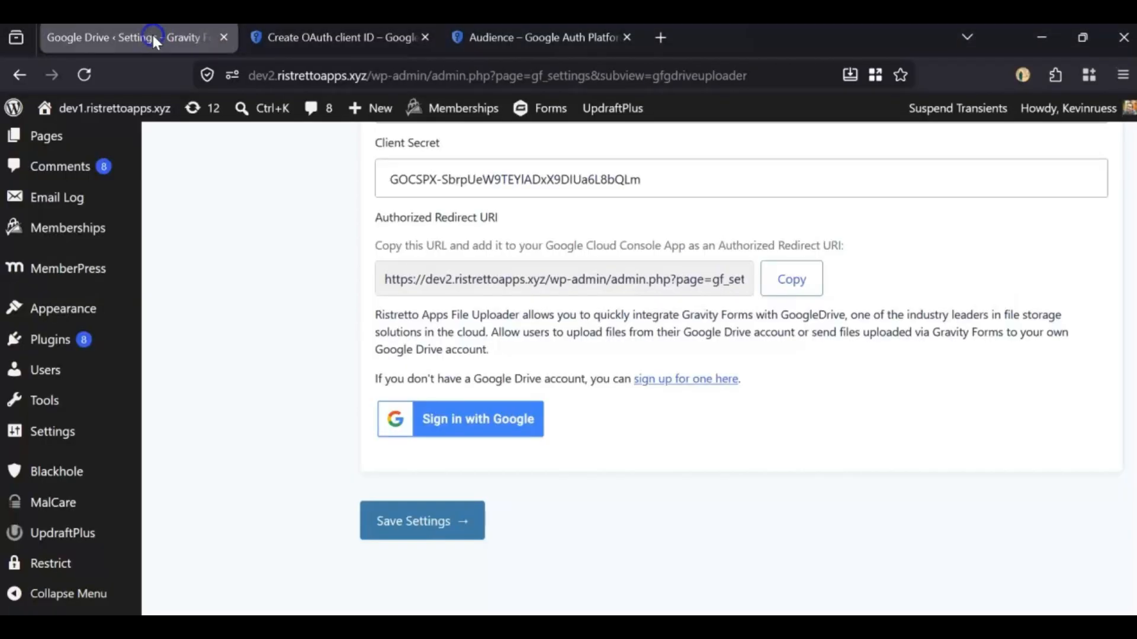
{"action": "left_click", "coordinate": [477, 424]}
{"action": "left_click", "coordinate": [629, 410]}
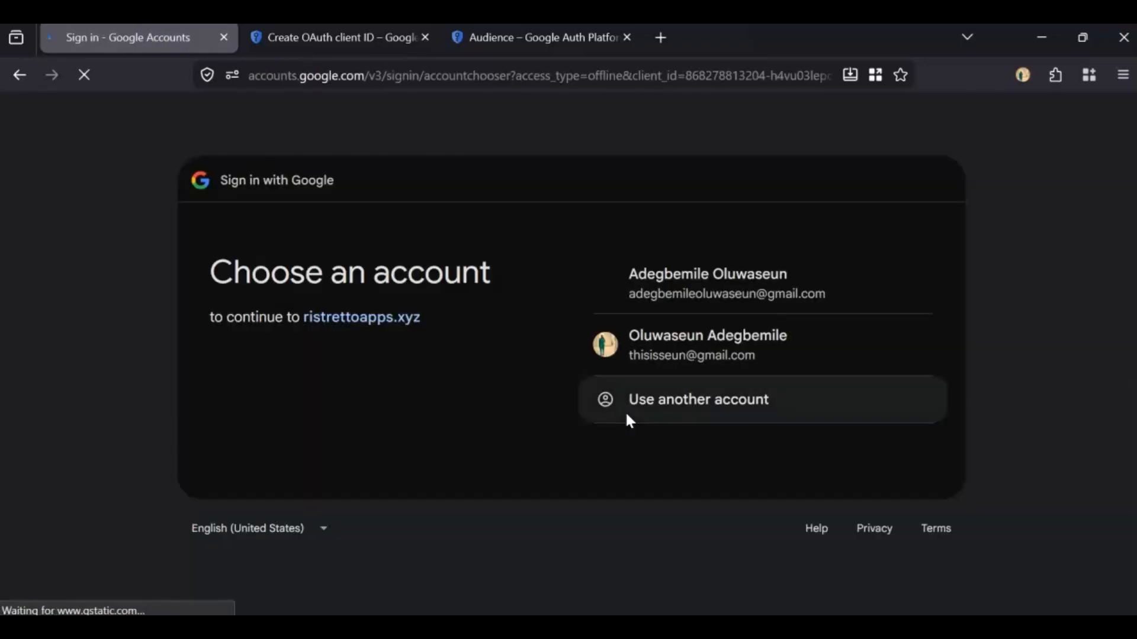
{"action": "left_click", "coordinate": [684, 277]}
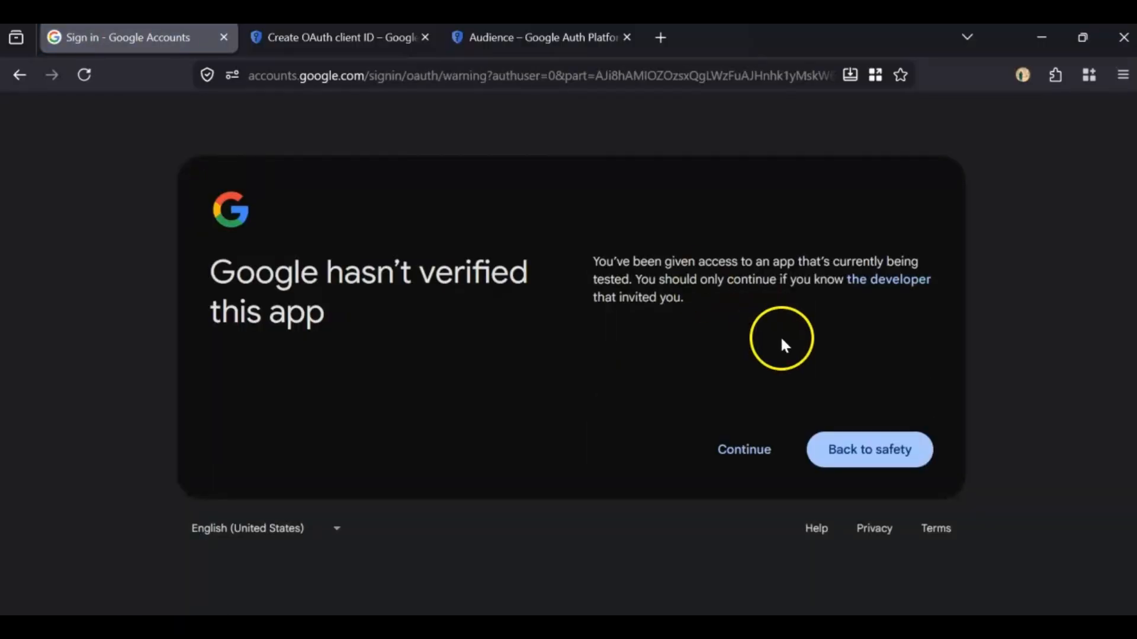
- Continue past the unverified app warning and confirm signing in to ristrettoapps.xyz
{"action": "left_click_drag", "start_coordinate": [888, 338], "coordinate": [693, 326]}
{"action": "left_click", "coordinate": [209, 275]}
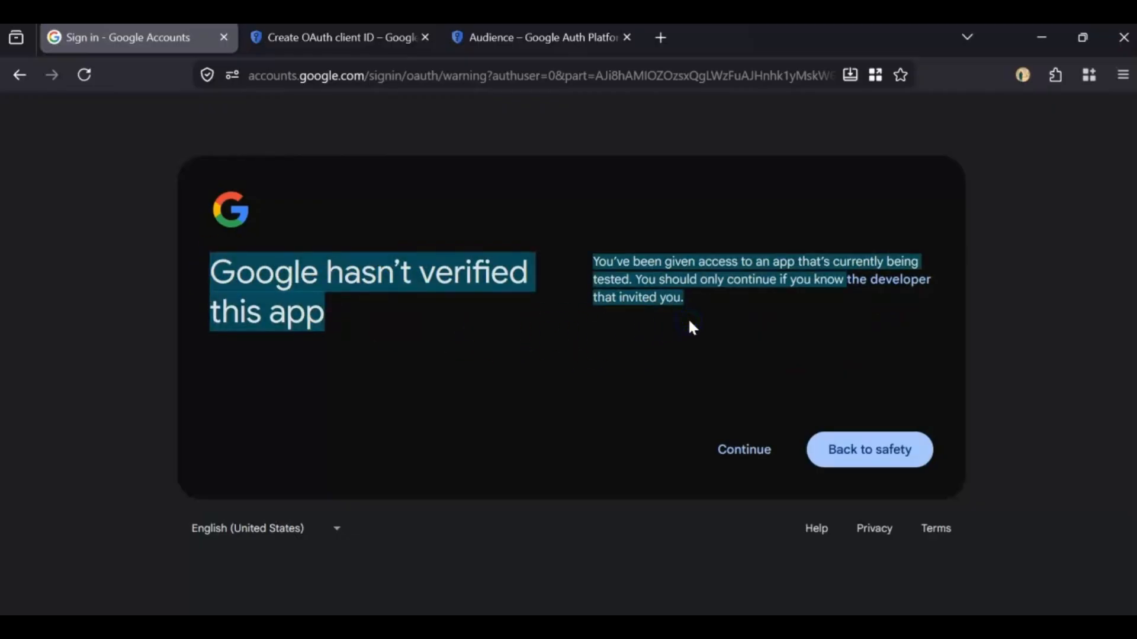
{"action": "left_click", "coordinate": [747, 385]}
{"action": "left_click", "coordinate": [744, 450]}
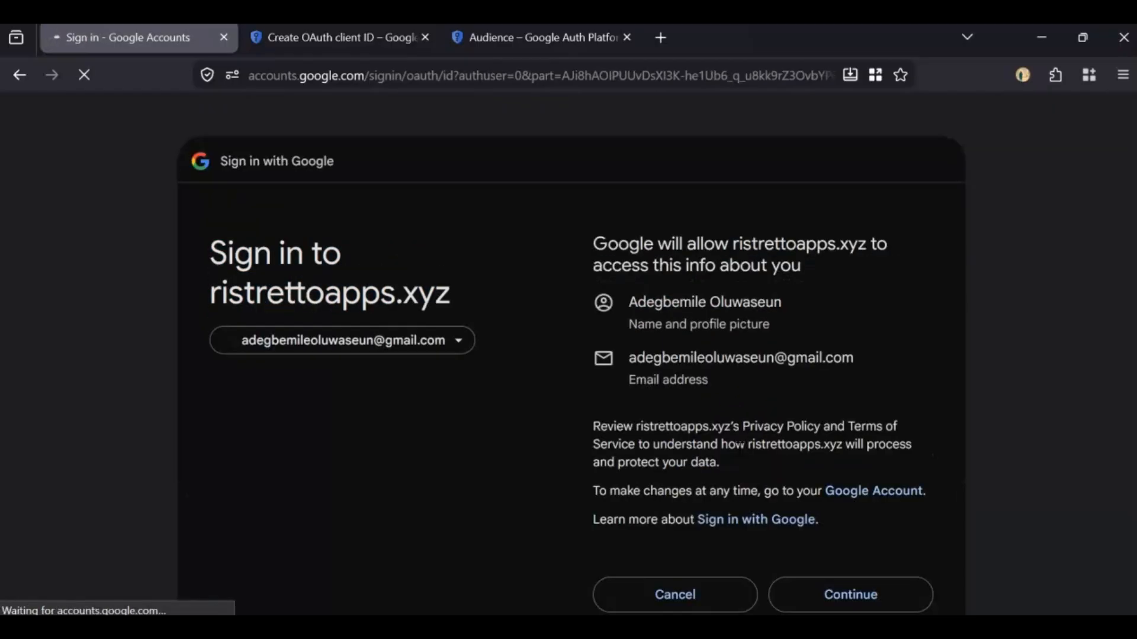
{"action": "scroll", "coordinate": [722, 431], "scroll_direction": "down", "scroll_amount": 3}
{"action": "left_click", "coordinate": [809, 473]}
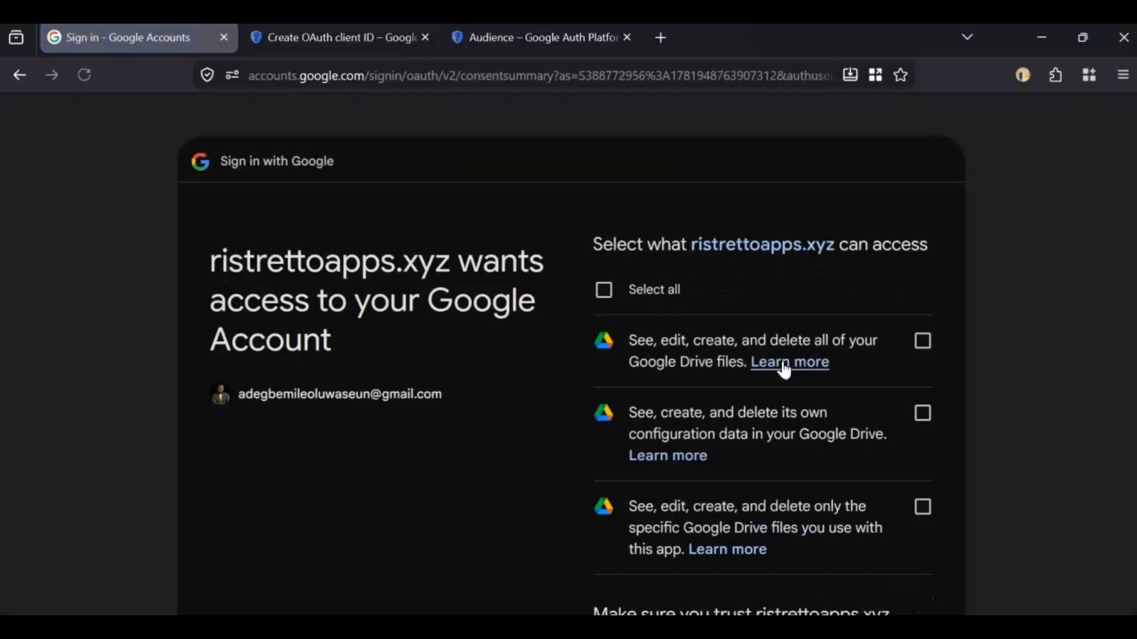
- Grant ristrettoapps.xyz all the listed Google Drive permissions and continue
{"action": "left_click", "coordinate": [605, 293]}
{"action": "scroll", "coordinate": [737, 355], "scroll_direction": "down", "scroll_amount": 3}
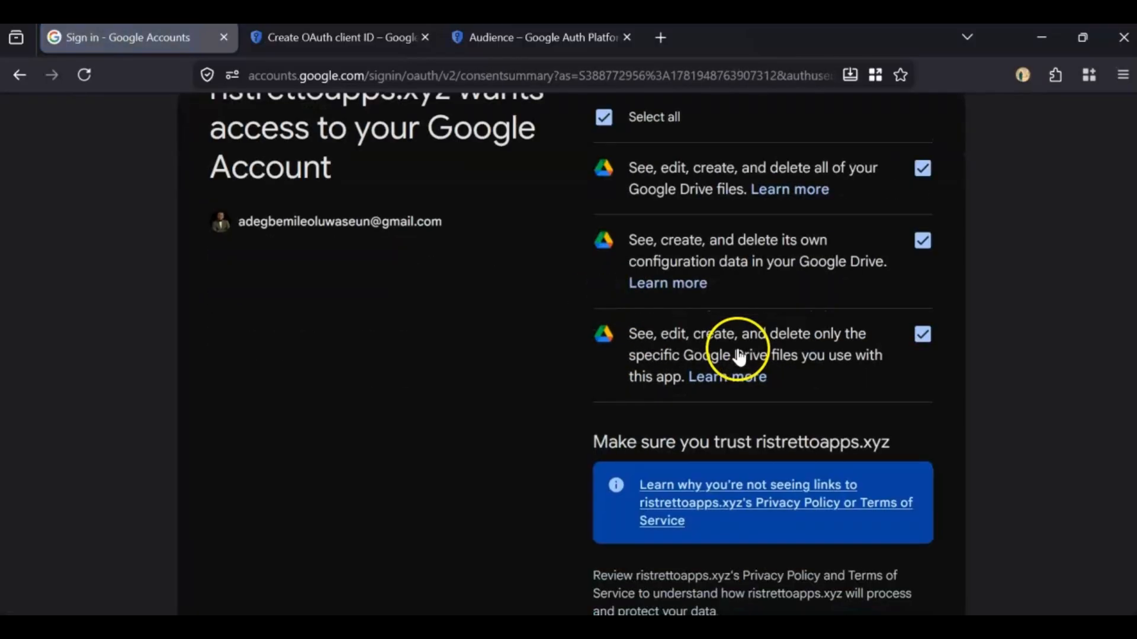
{"action": "scroll", "coordinate": [743, 385], "scroll_direction": "down", "scroll_amount": 3}
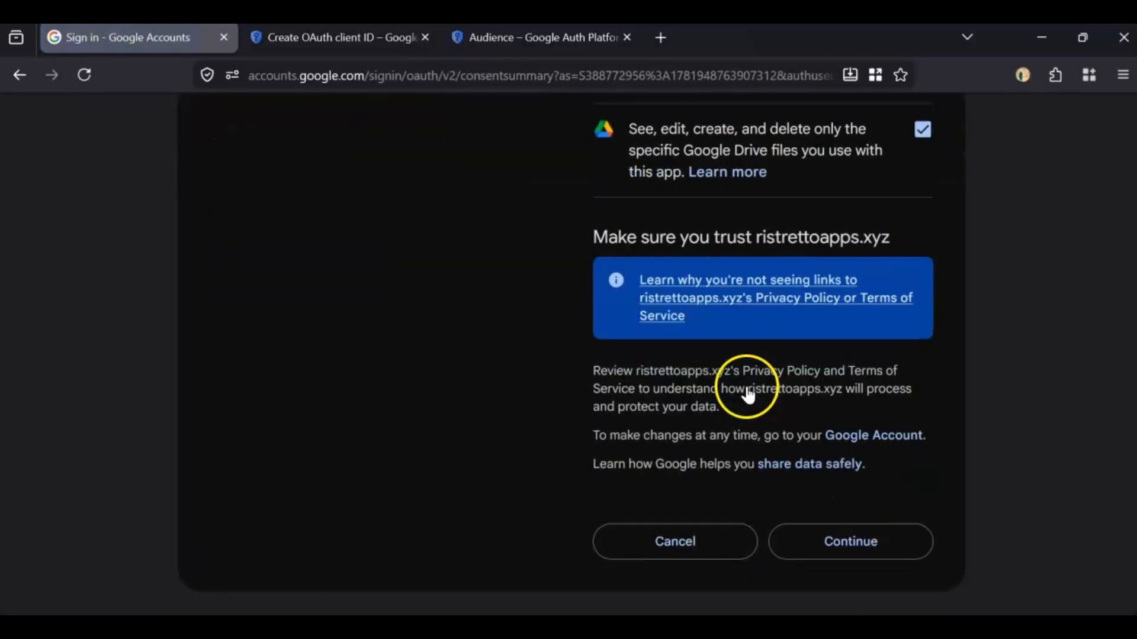
{"action": "left_click", "coordinate": [824, 530]}
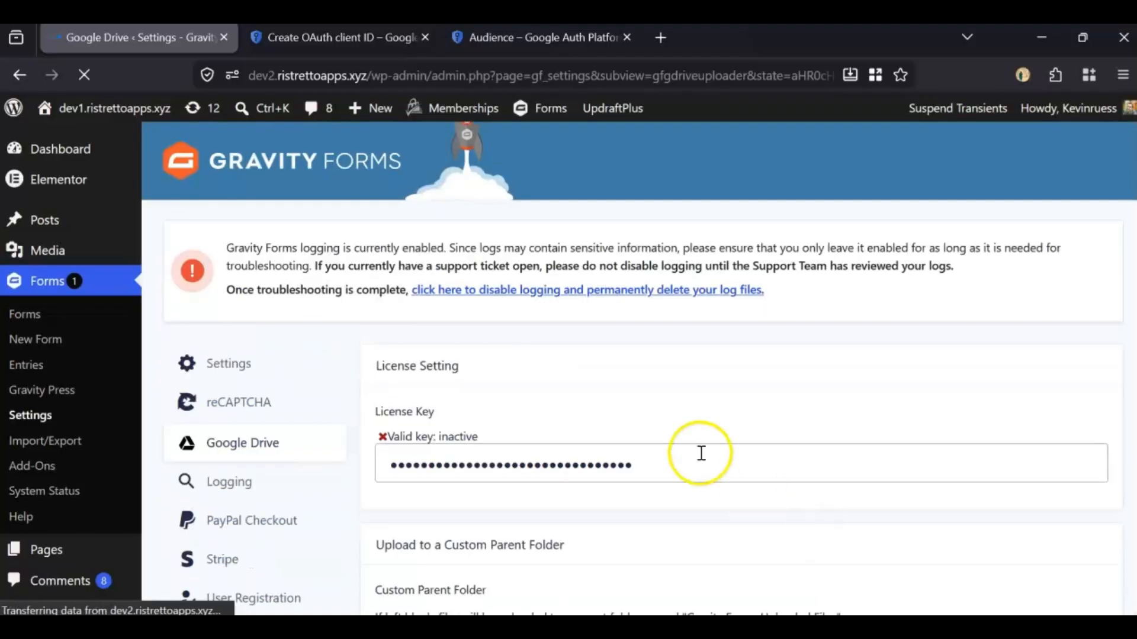
- Check the GoogleDrive Account Status in the Gravity Forms settings and save the settings
{"action": "scroll", "coordinate": [701, 456], "scroll_direction": "down", "scroll_amount": 15}
{"action": "left_click_drag", "start_coordinate": [541, 409], "coordinate": [892, 417]}
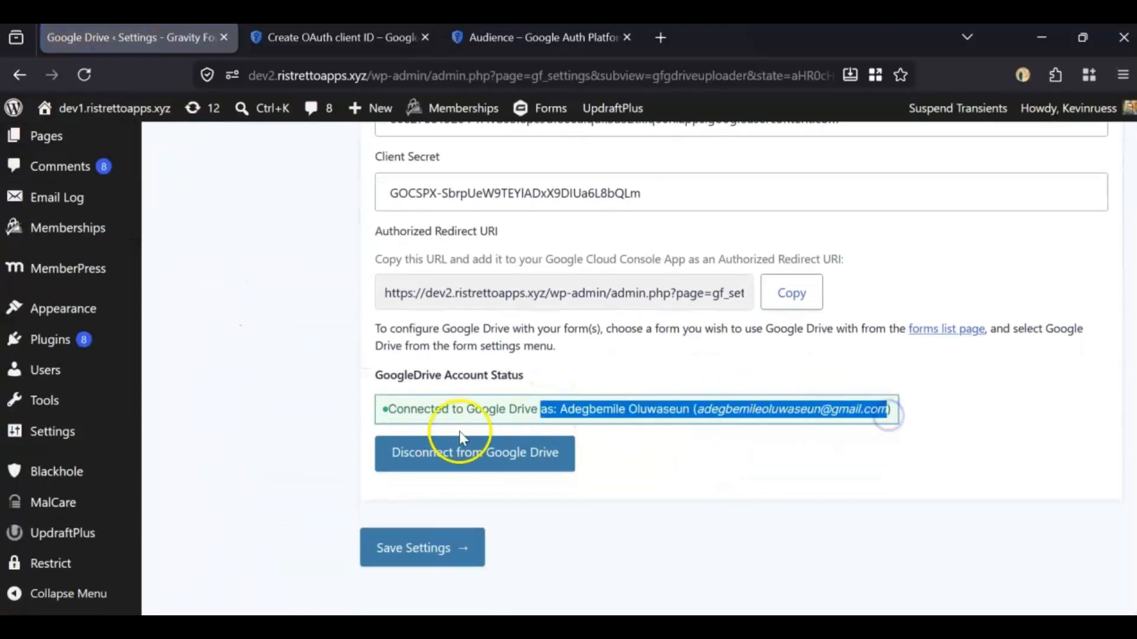
{"action": "left_click", "coordinate": [416, 557]}
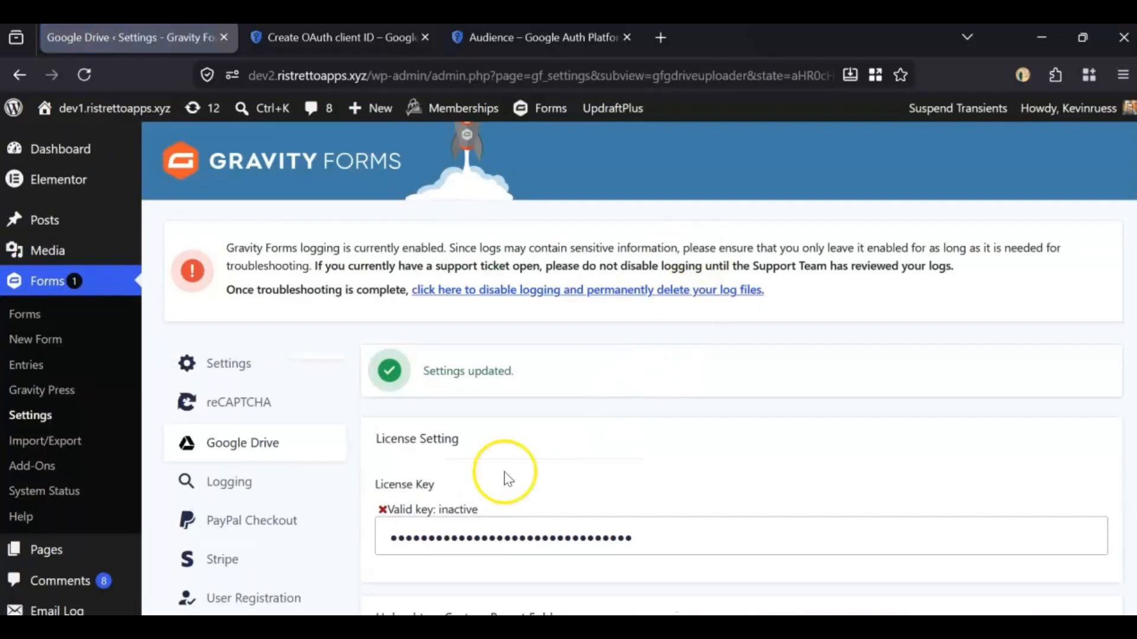
{"action": "left_click_drag", "start_coordinate": [424, 370], "coordinate": [545, 379]}
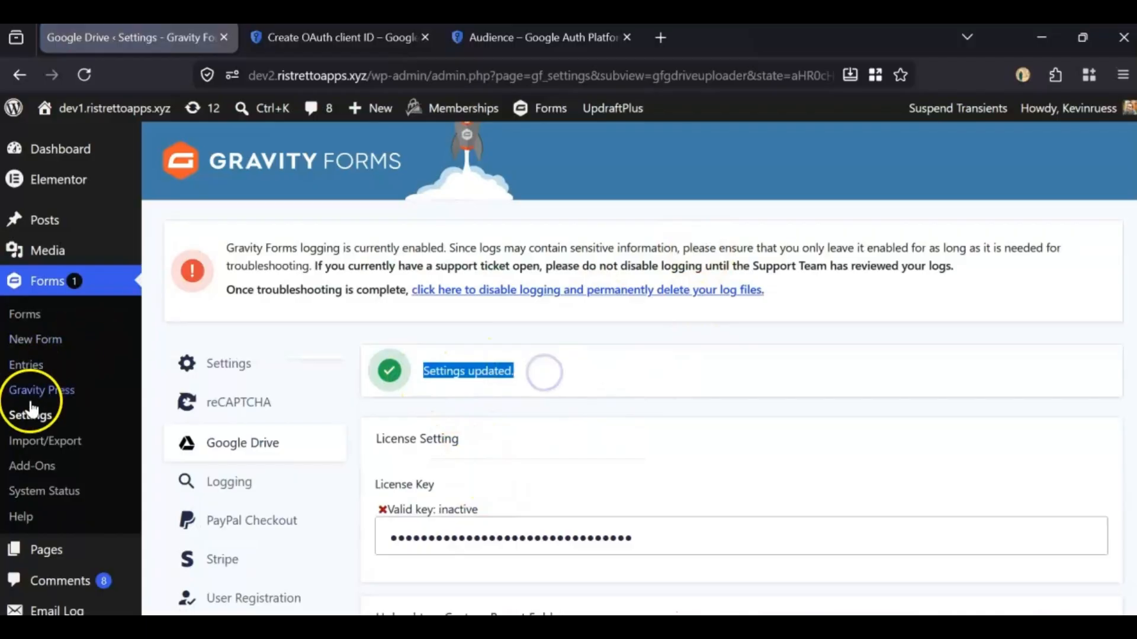
- Review the saved Google Drive settings and switch the Authentication Type to Default (less secure)
{"action": "scroll", "coordinate": [453, 427], "scroll_direction": "down", "scroll_amount": 15}
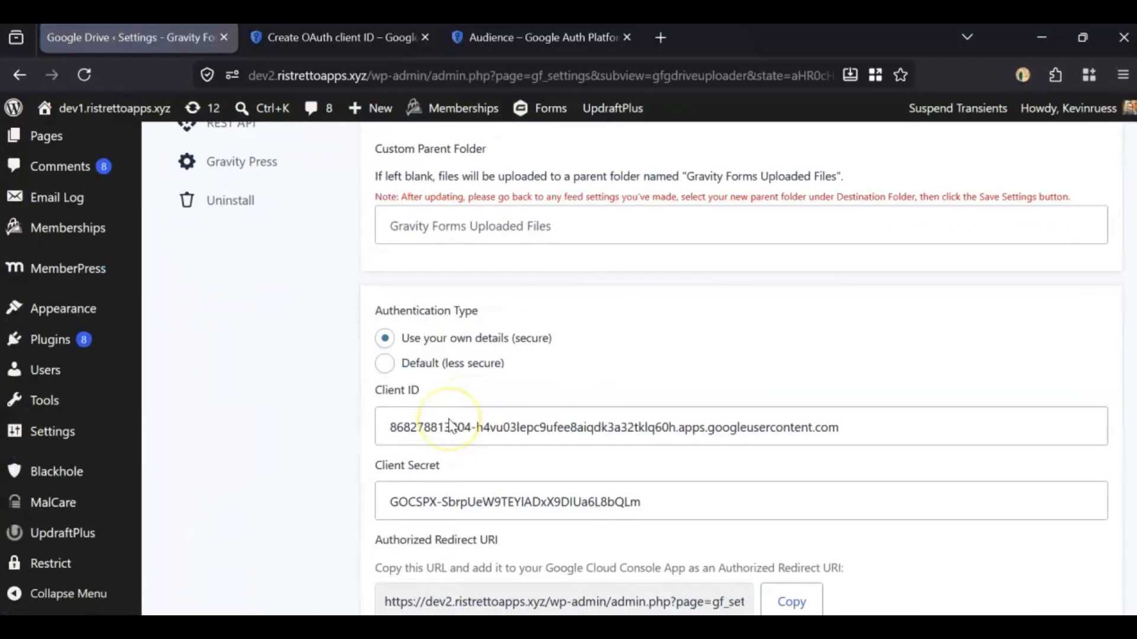
{"action": "scroll", "coordinate": [453, 426], "scroll_direction": "up", "scroll_amount": 15}
{"action": "scroll", "coordinate": [453, 426], "scroll_direction": "down", "scroll_amount": 15}
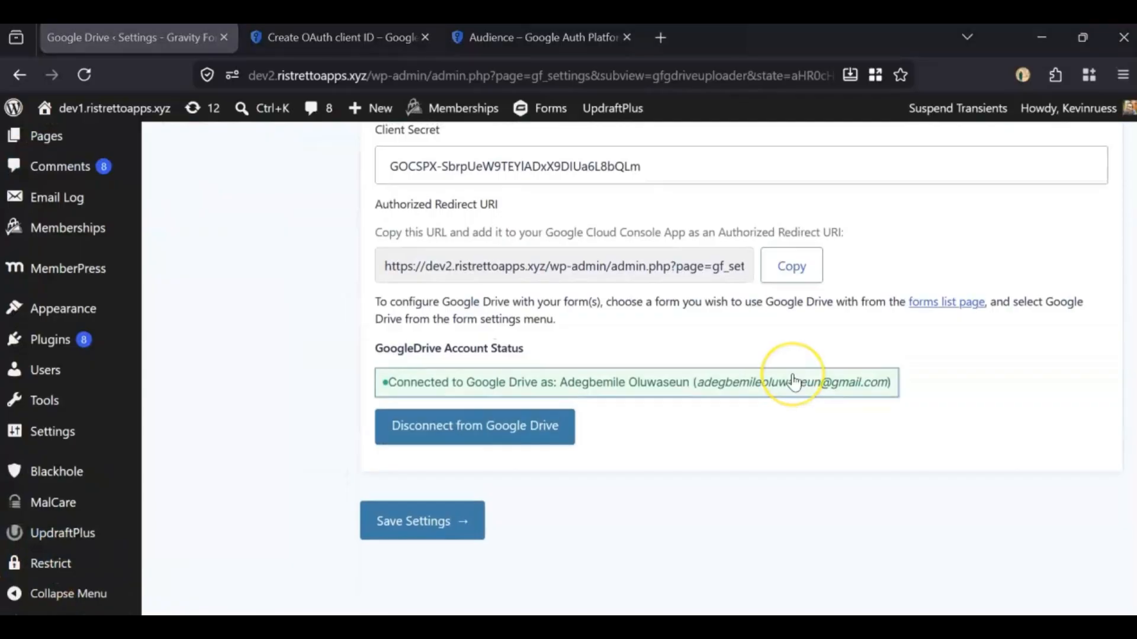
{"action": "scroll", "coordinate": [794, 381], "scroll_direction": "up", "scroll_amount": 5}
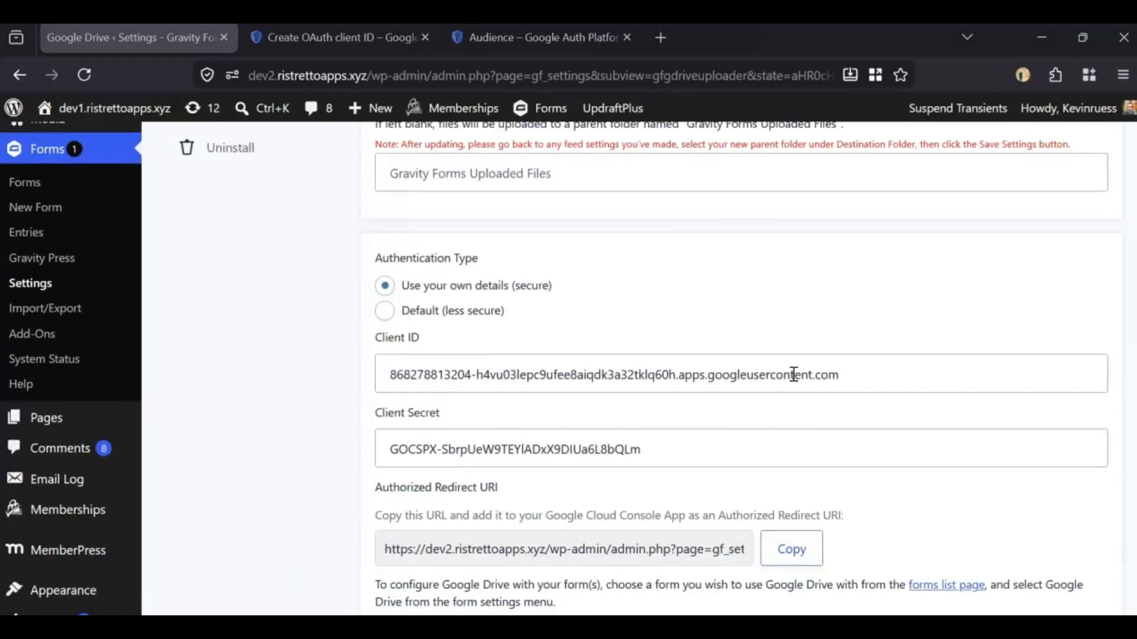
{"action": "left_click", "coordinate": [384, 311]}
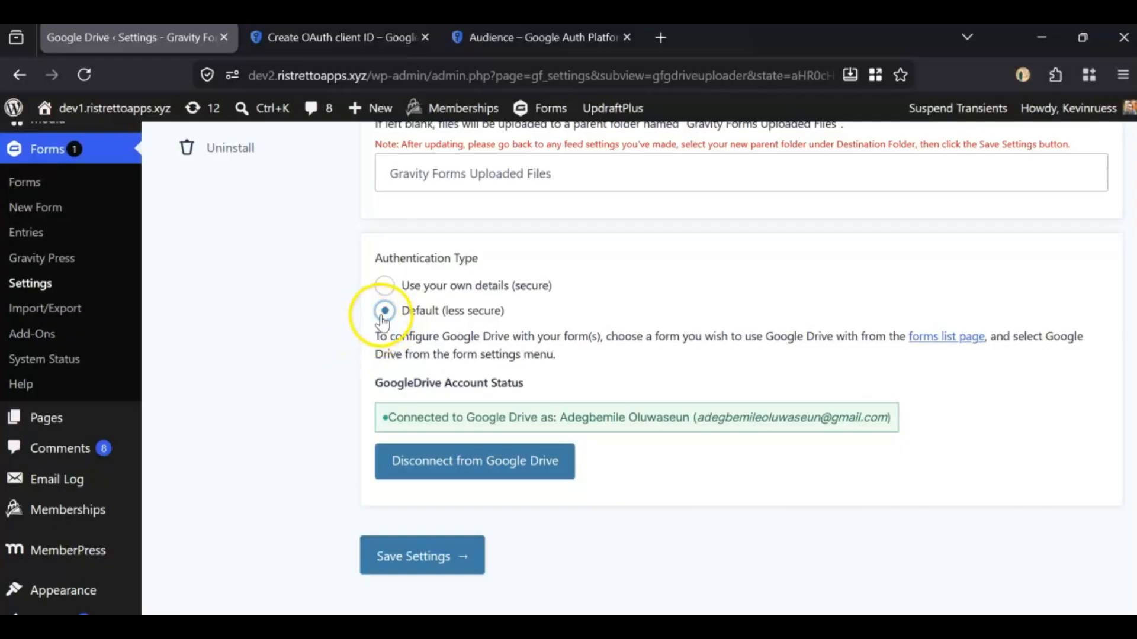
{"action": "left_click_drag", "start_coordinate": [448, 313], "coordinate": [548, 286]}
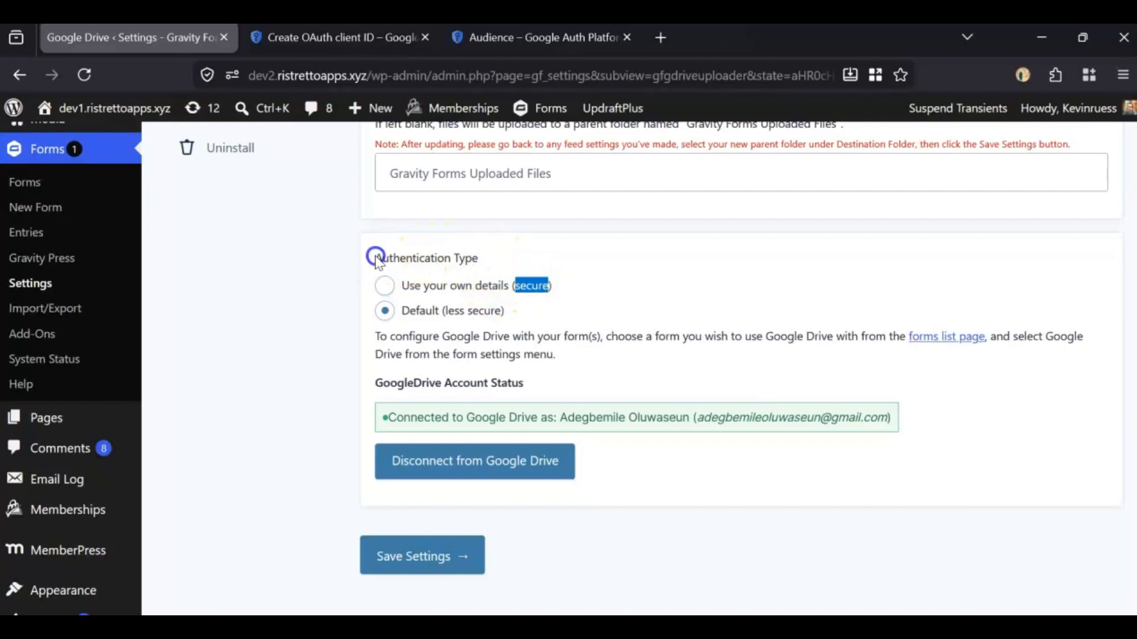
{"action": "left_click_drag", "start_coordinate": [373, 256], "coordinate": [500, 262]}
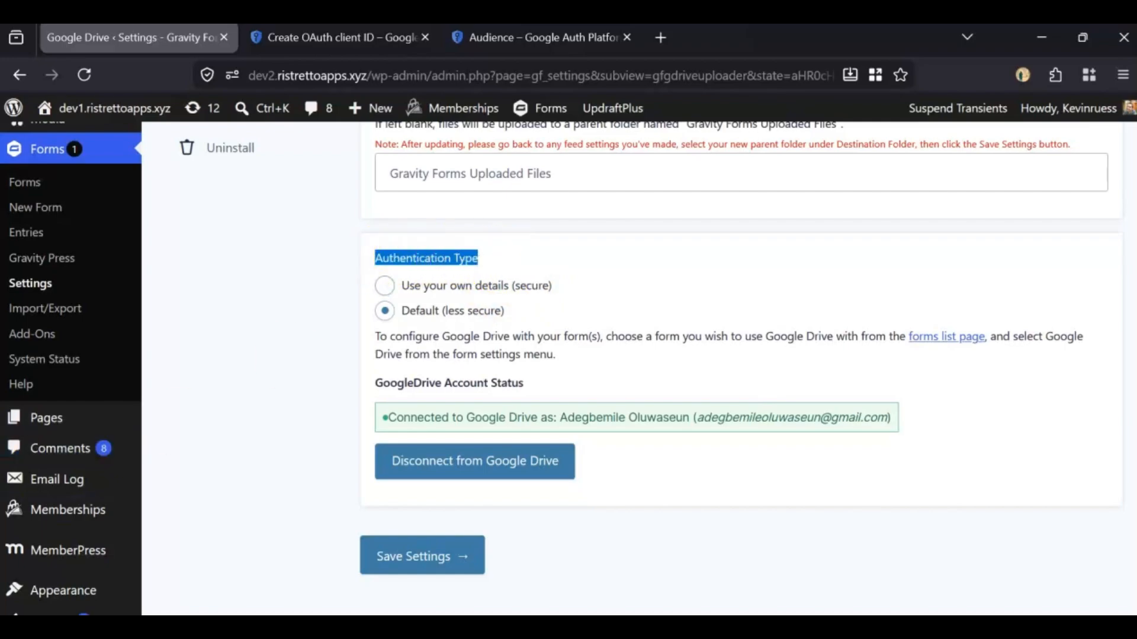